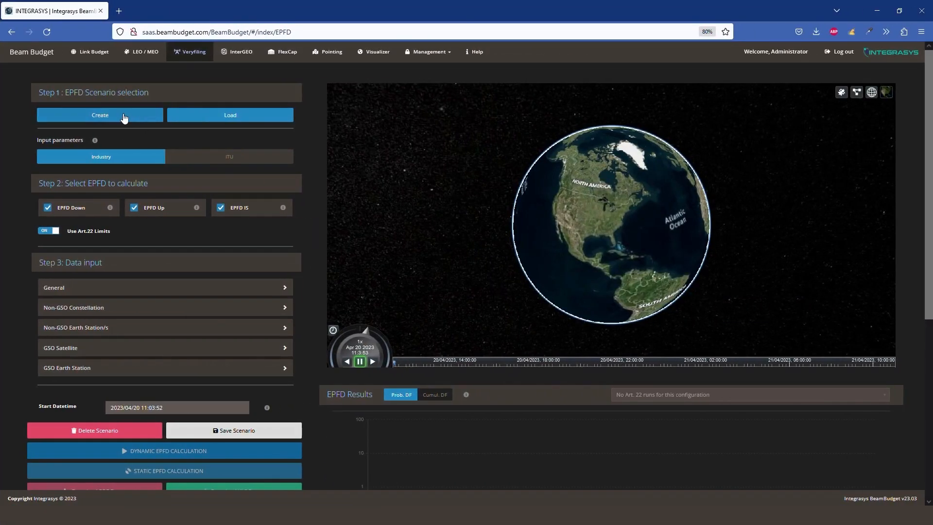
- Create a scenario named EXAMPLE_SCENARIO that uses the Industry input parameters
left_click(124, 117)
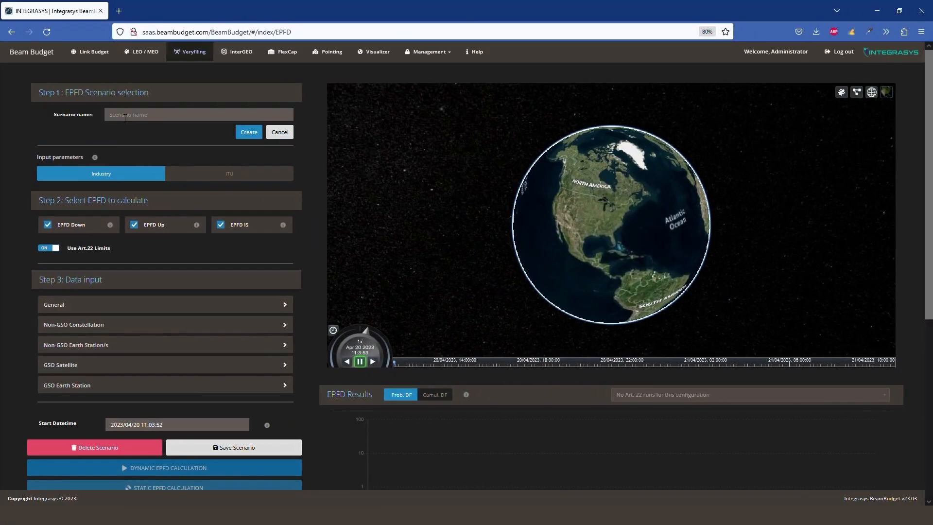
left_click(248, 130)
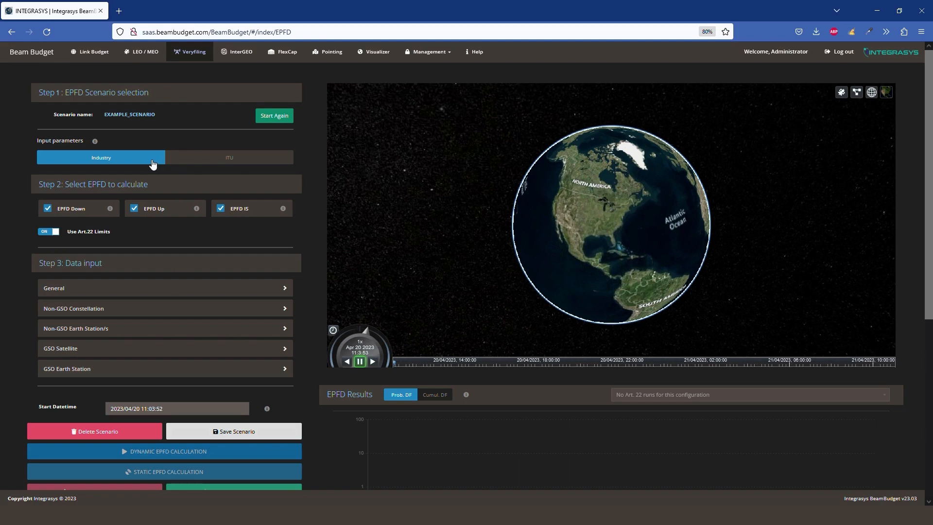
left_click(220, 166)
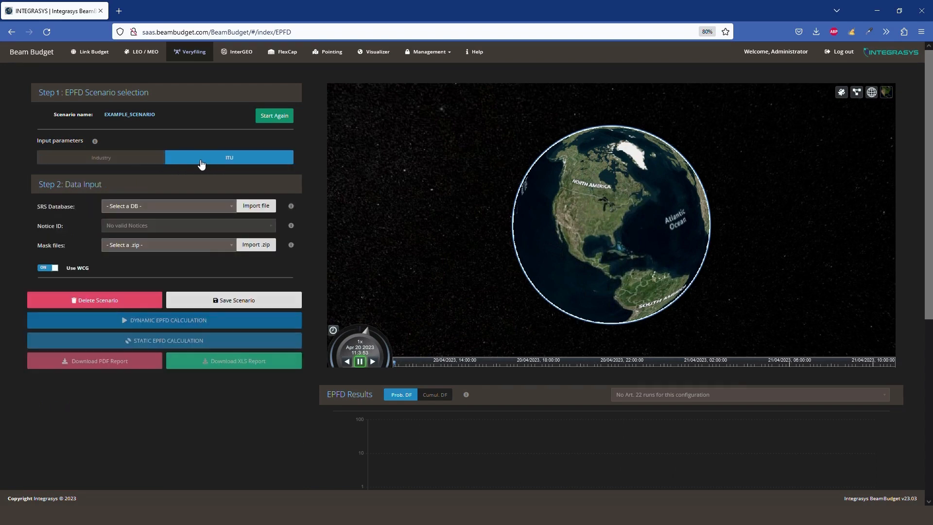
left_click(161, 163)
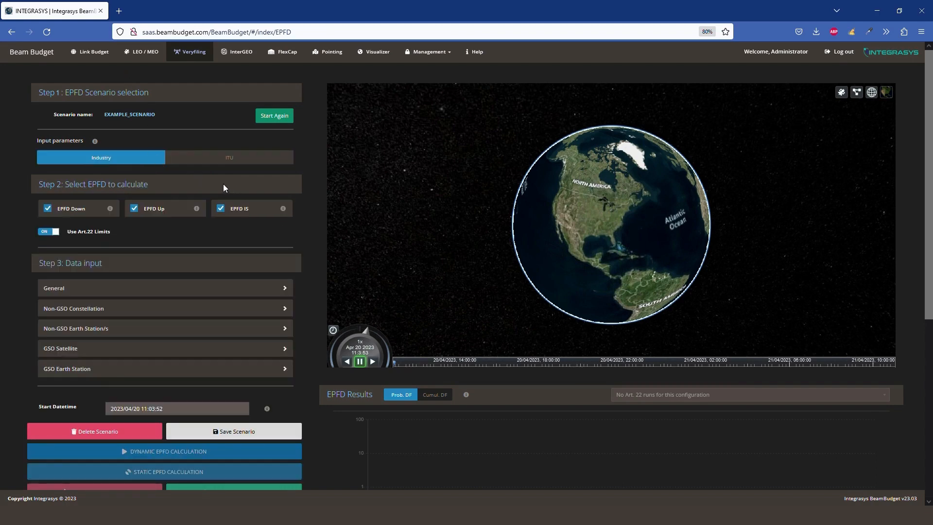
left_click(47, 208)
left_click(144, 208)
left_click(223, 209)
left_click(222, 209)
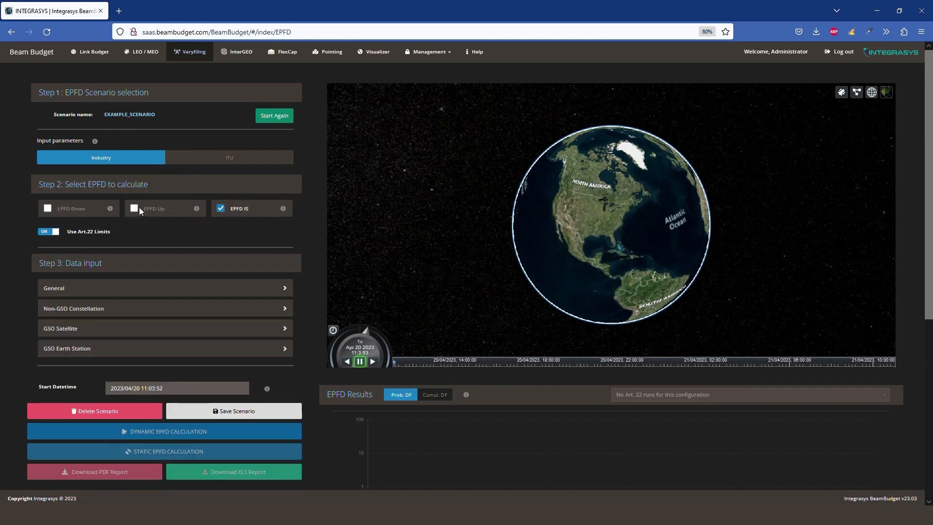
left_click(139, 207)
left_click(48, 208)
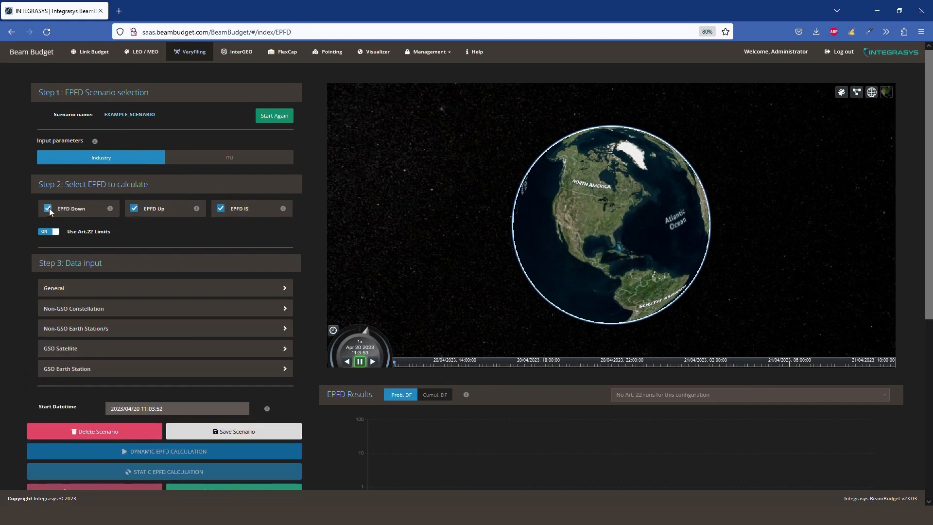
- Turn off the Art.22 limits to create a custom limit named CUSTOM_LIMIT, and turn the Art.22 limits back on
scroll(182, 200, "down", 1)
left_click(51, 192)
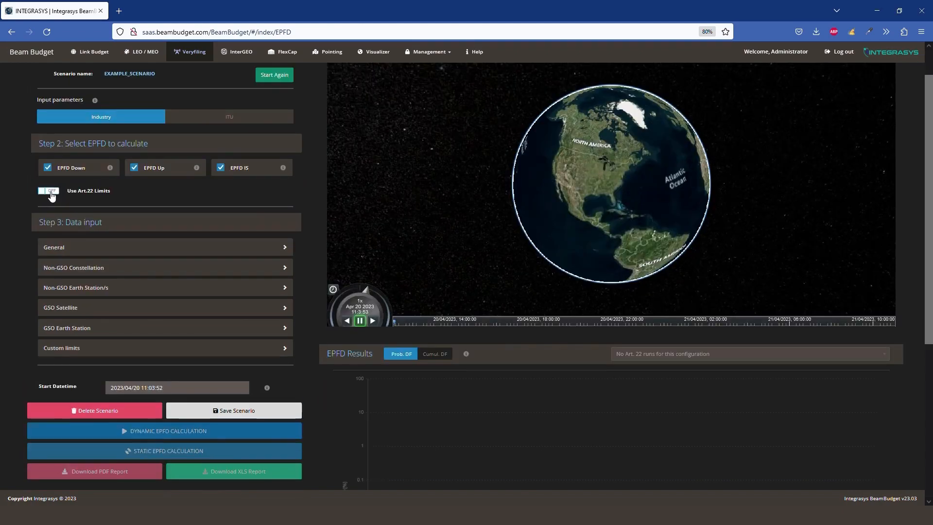
left_click(67, 348)
scroll(145, 340, "down", 2)
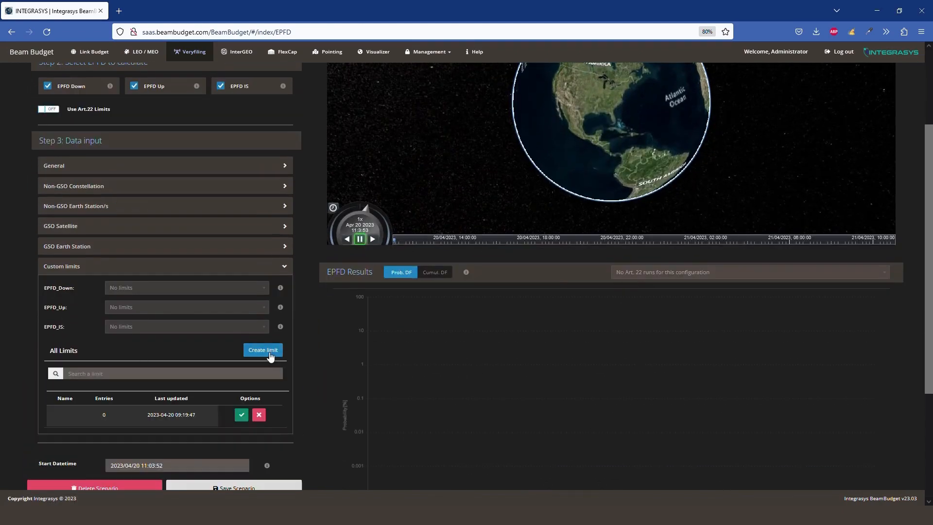
left_click(80, 416)
type("CUSTOM_LIMIT")
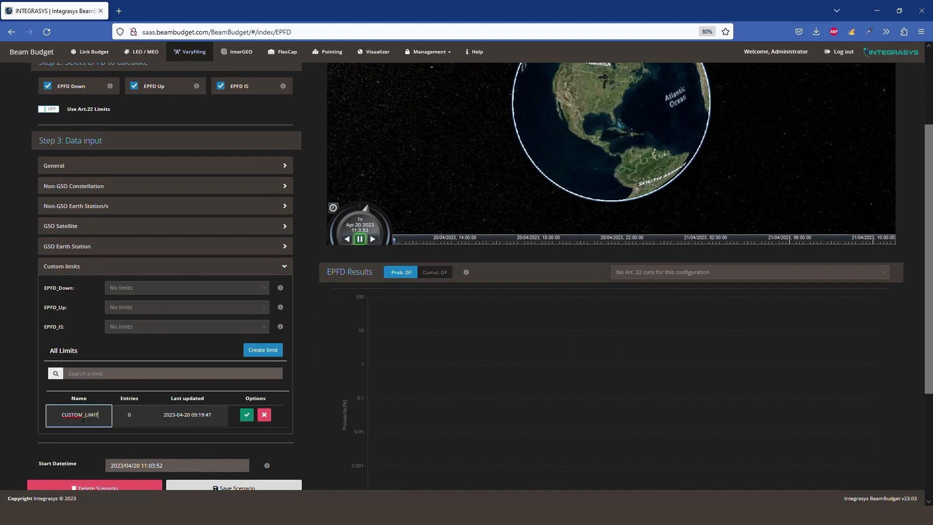
left_click(247, 415)
scroll(53, 403, "up", 3)
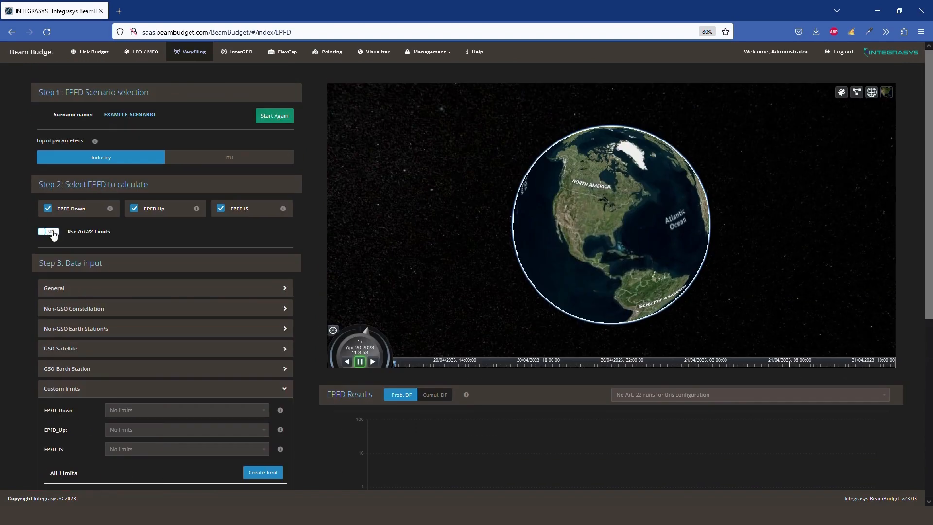
left_click(51, 233)
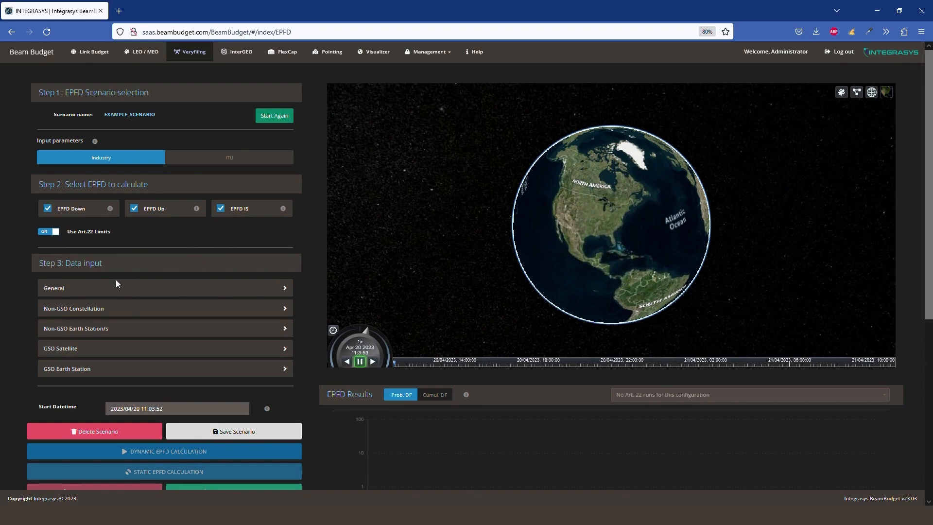
- Review the evaluation frequency and type of GSO system in the General data input
left_click(66, 290)
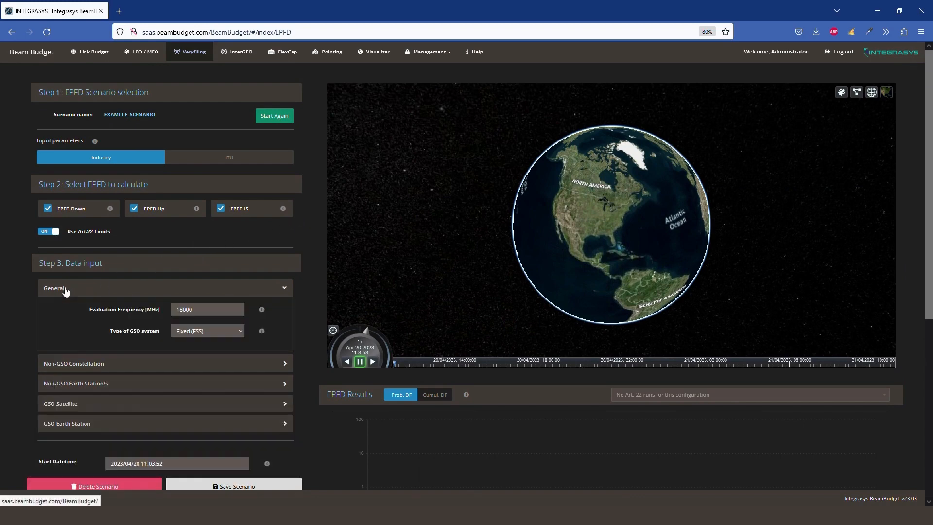
left_click_drag(208, 314, 176, 313)
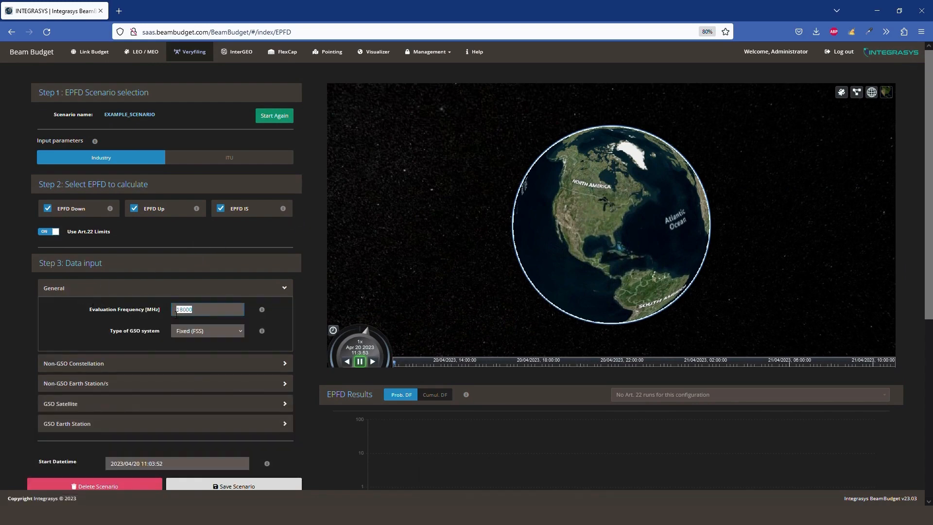
left_click(207, 316)
left_click(63, 288)
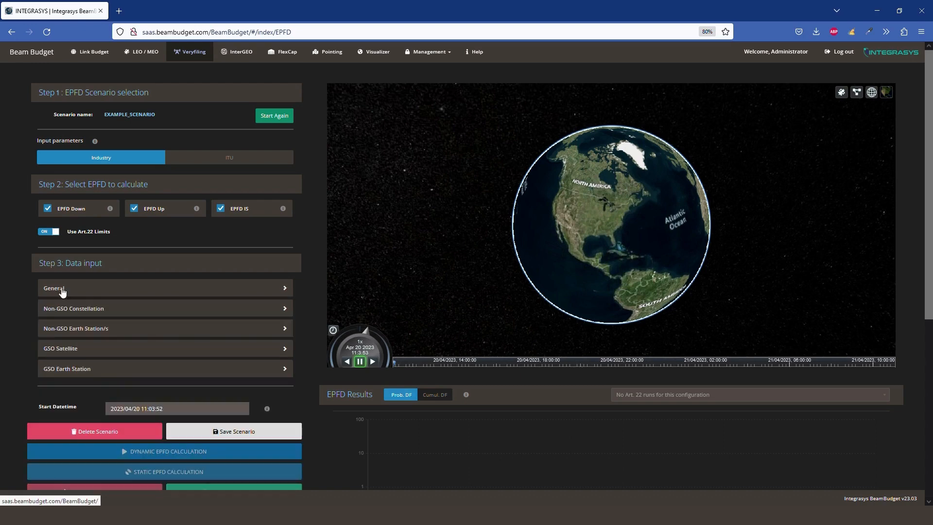
- Select Iridium-Next as the non-GSO constellation
left_click(66, 310)
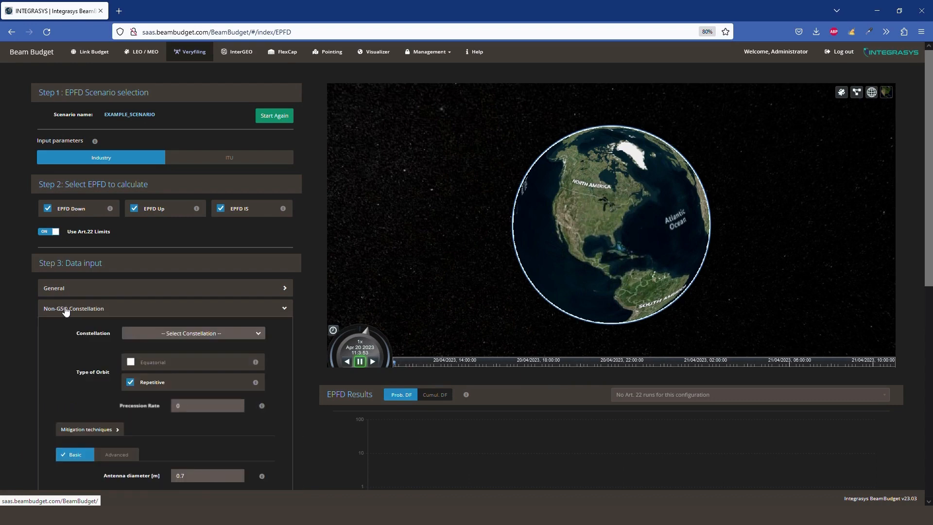
scroll(66, 310, "down", 3)
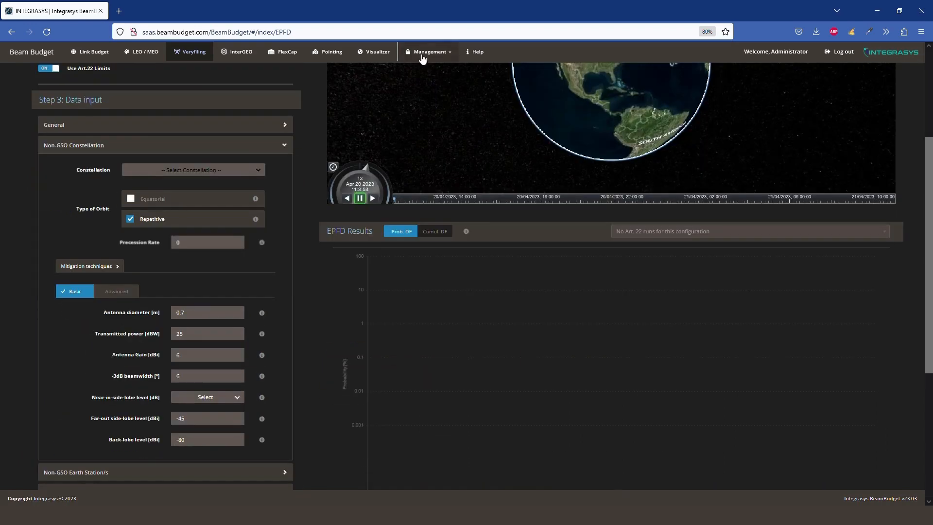
left_click(426, 52)
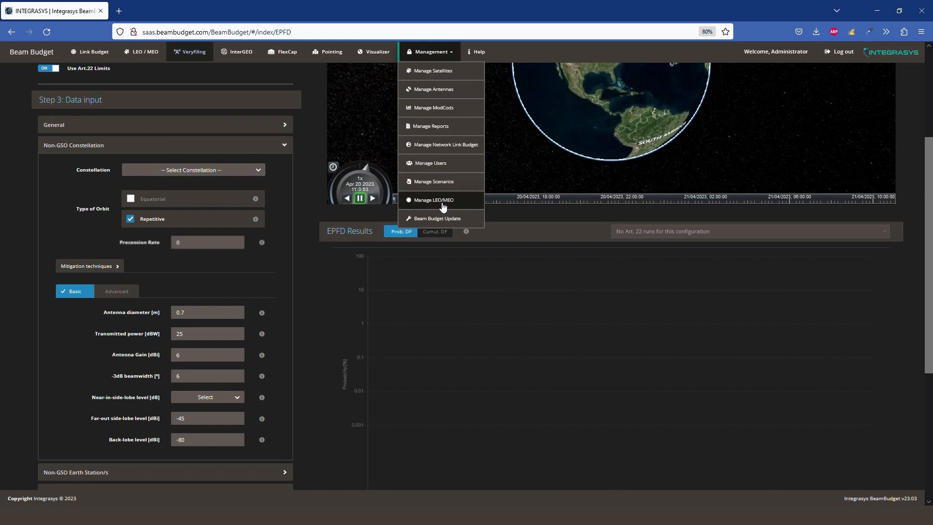
scroll(62, 308, "up", 2)
scroll(67, 311, "down", 1)
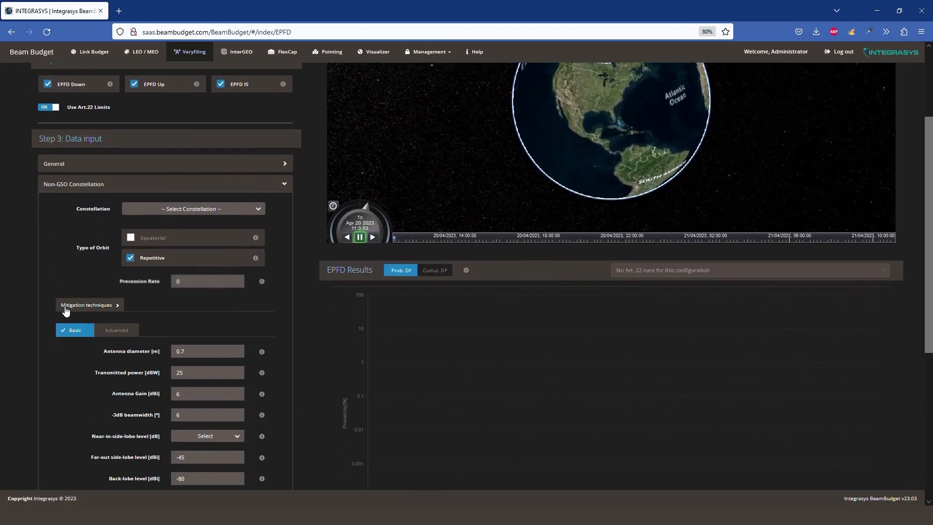
scroll(66, 311, "down", 1)
left_click(197, 171)
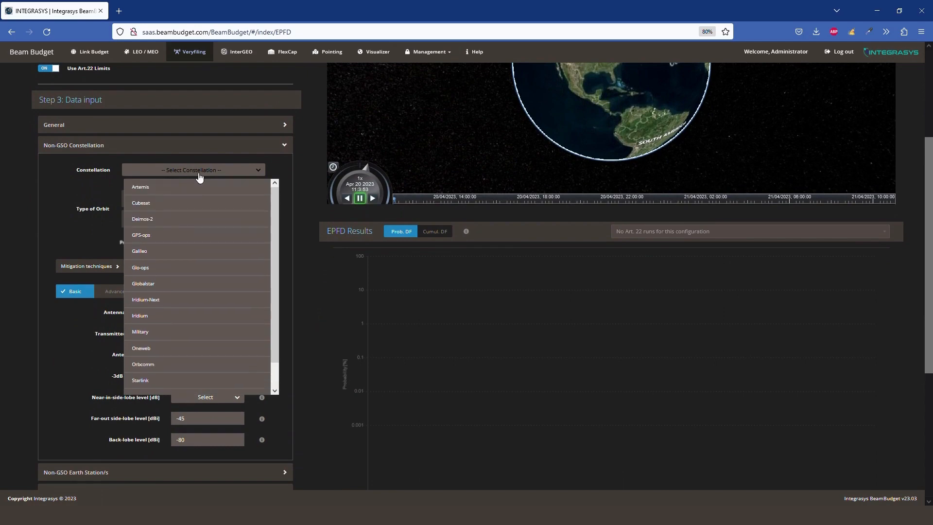
left_click(200, 176)
- Review the constellation's mitigation techniques and its Advanced PFD and EIRP mask inputs
left_click(101, 269)
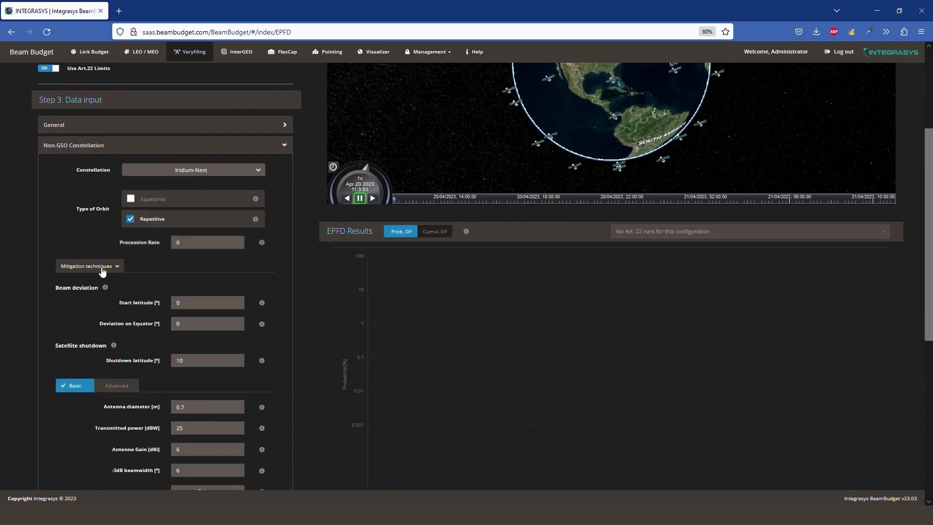
scroll(99, 270, "down", 2)
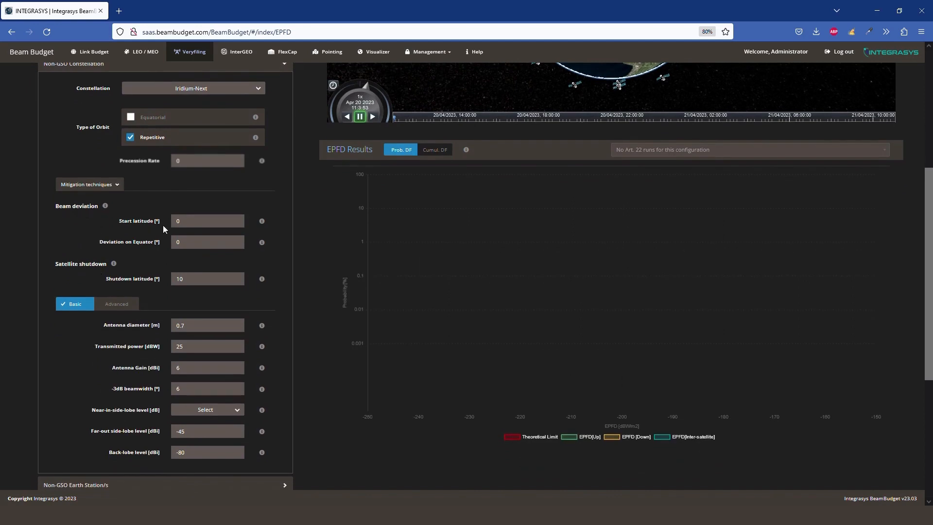
left_click(114, 194)
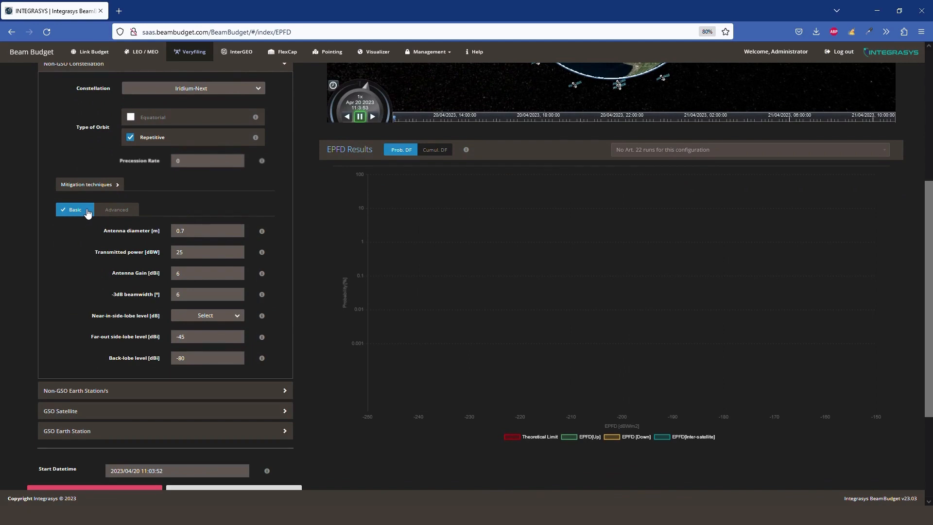
left_click(123, 212)
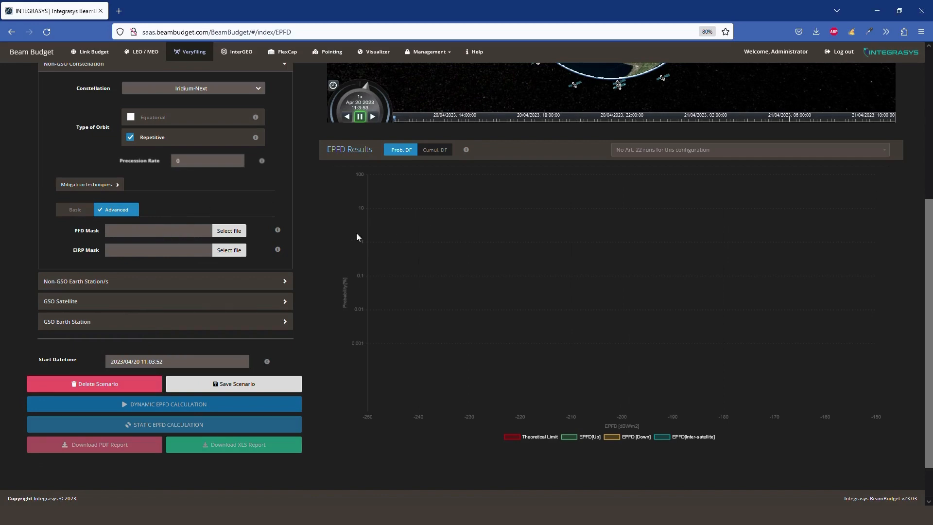
- Return the constellation to Basic parameters and set its near-in-side-lobe level to -25 dB
left_click(87, 213)
left_click(203, 316)
left_click(203, 332)
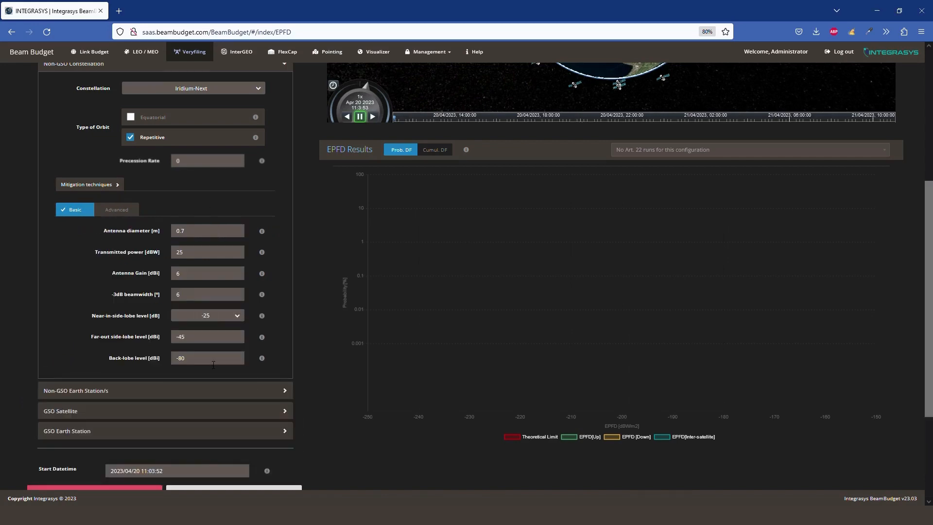
scroll(118, 168, "up", 3)
left_click(117, 149)
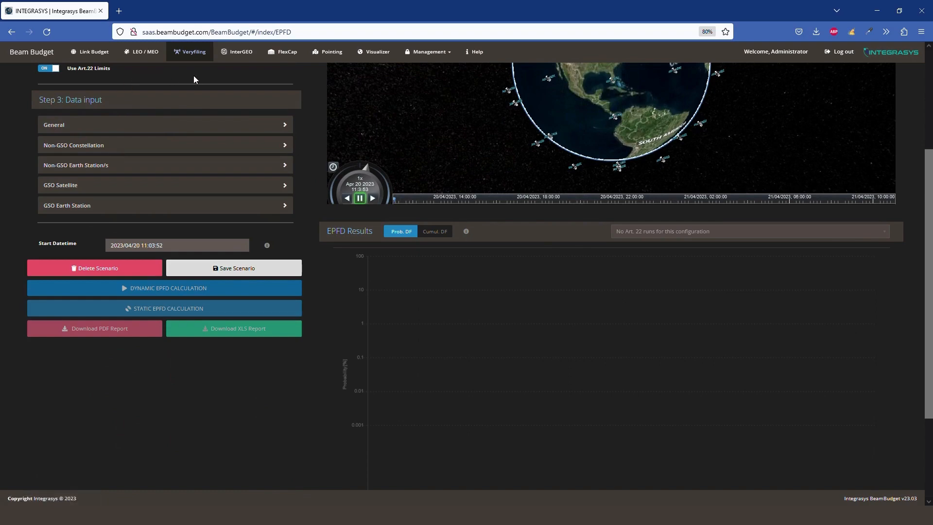
- Place a single non-GSO earth station on the globe in the southeastern United States, at about latitude 35.6° and longitude -84.0°
left_click(115, 169)
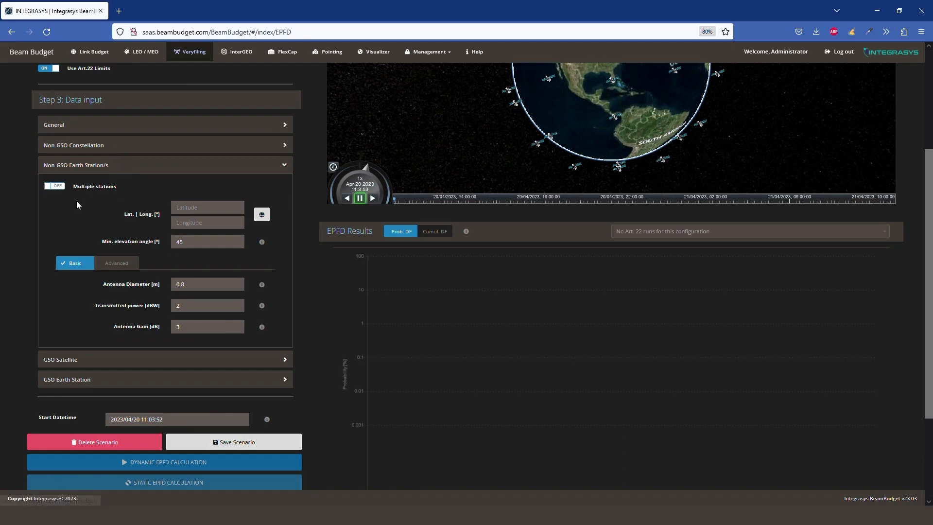
left_click(60, 189)
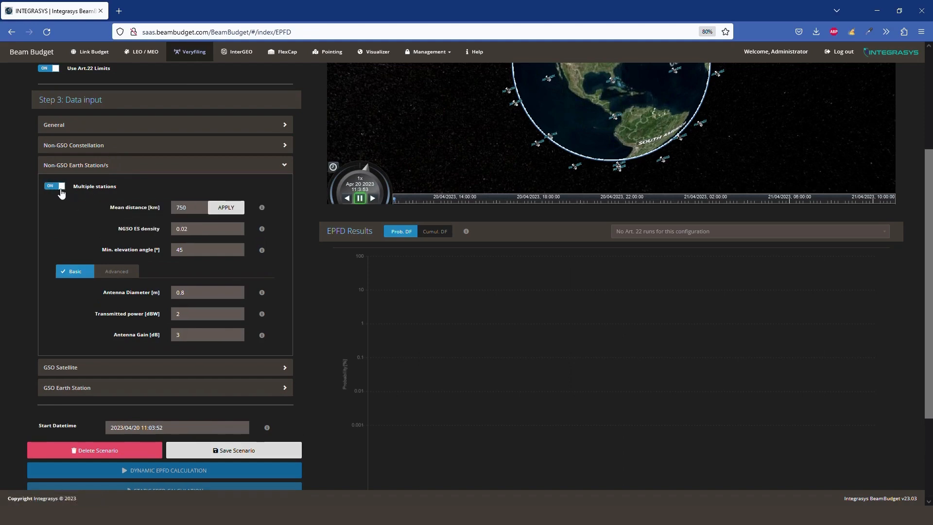
left_click(60, 189)
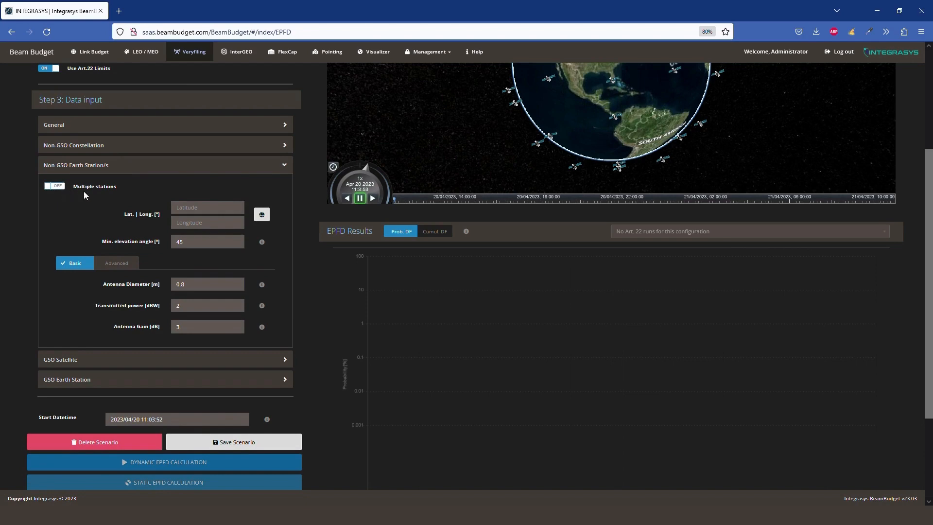
left_click(264, 217)
scroll(305, 203, "up", 2)
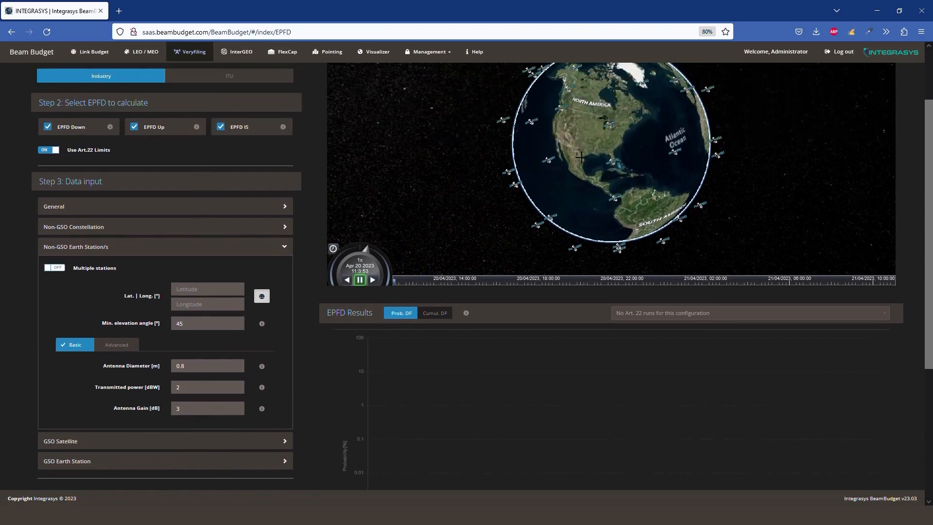
left_click(610, 143)
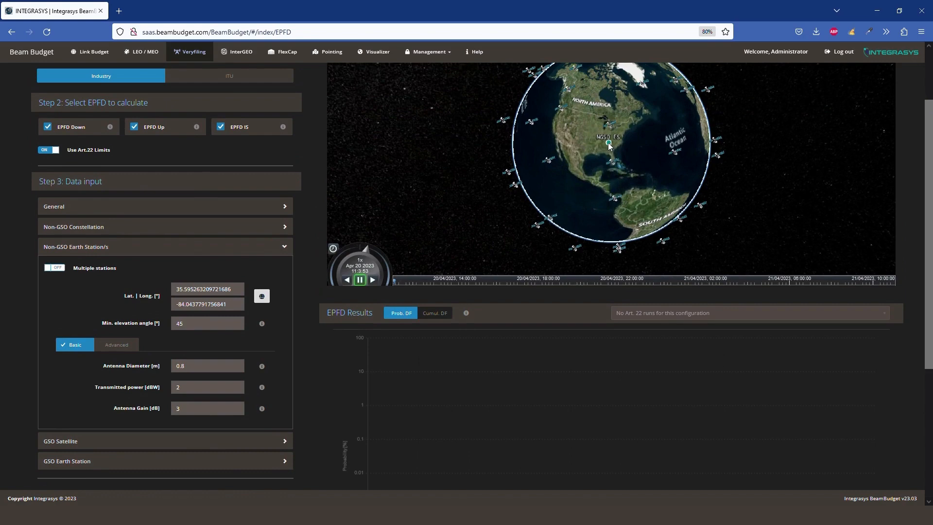
- Review the earth station's Advanced EIRP mask input and its Basic antenna parameters, leaving Basic selected
scroll(312, 226, "down", 1)
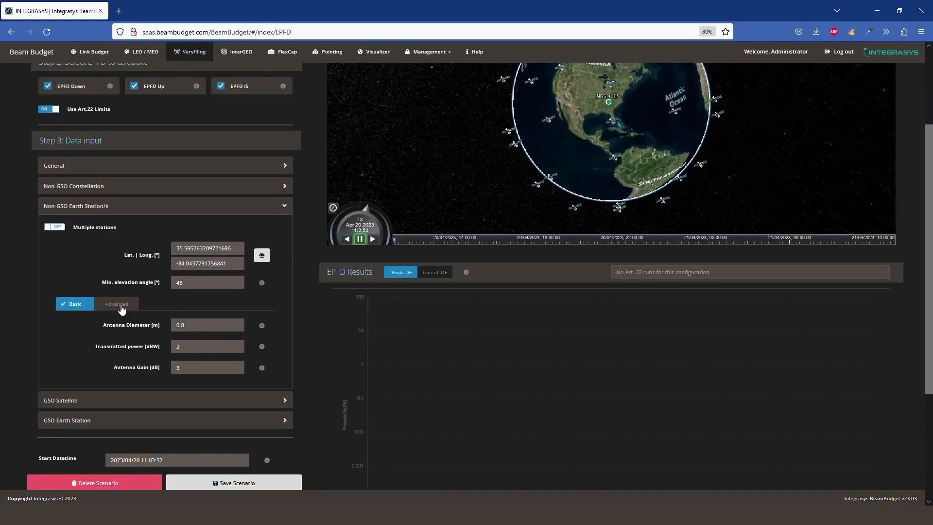
left_click(122, 309)
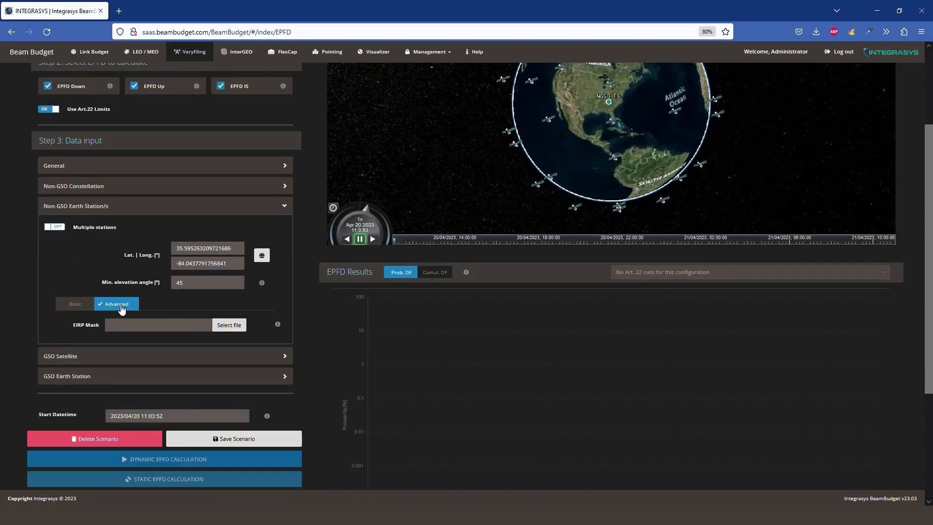
left_click(82, 308)
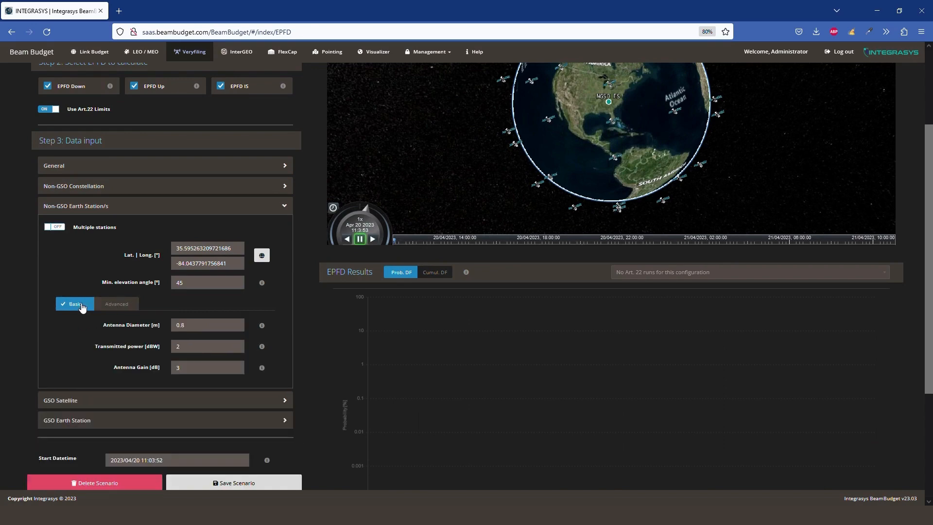
scroll(81, 307, "down", 1)
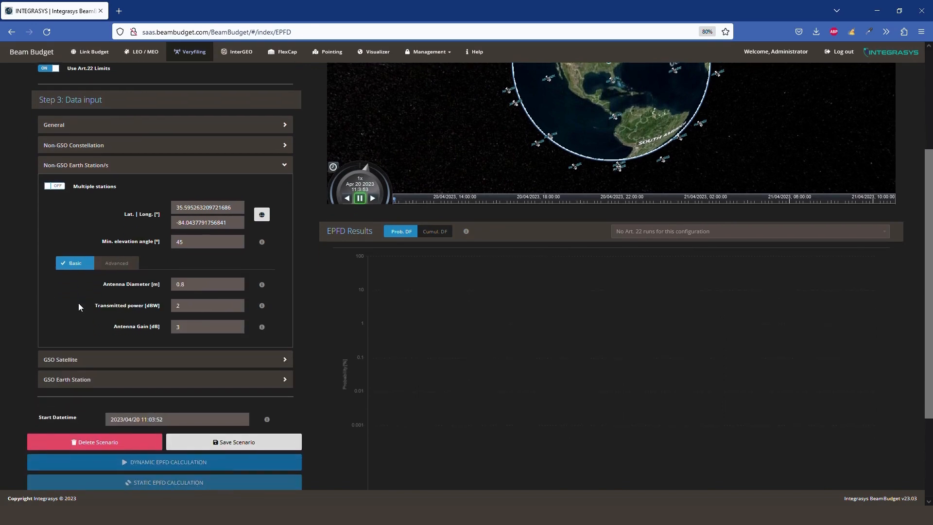
left_click(124, 166)
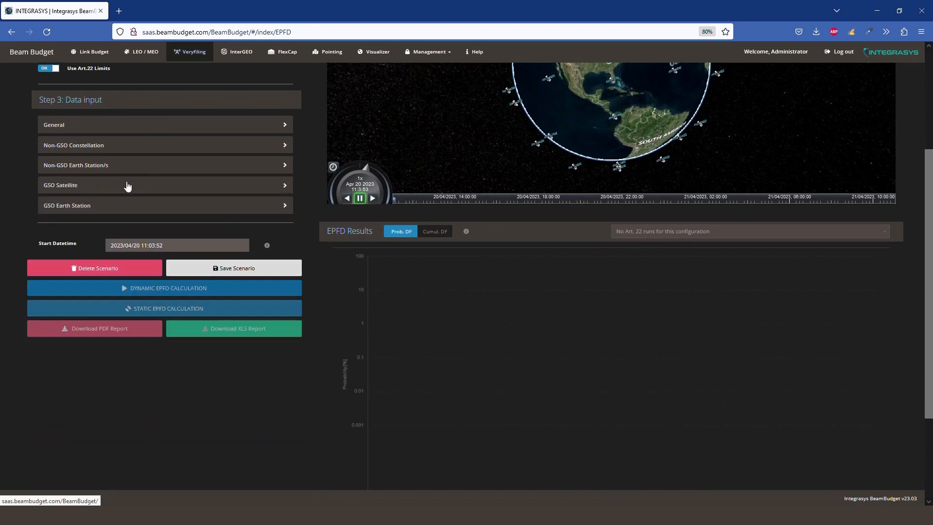
- Review the GSO Satellite inputs, including satellite choice, -3dB beamwidth and near-in-side-lobe level
left_click(126, 184)
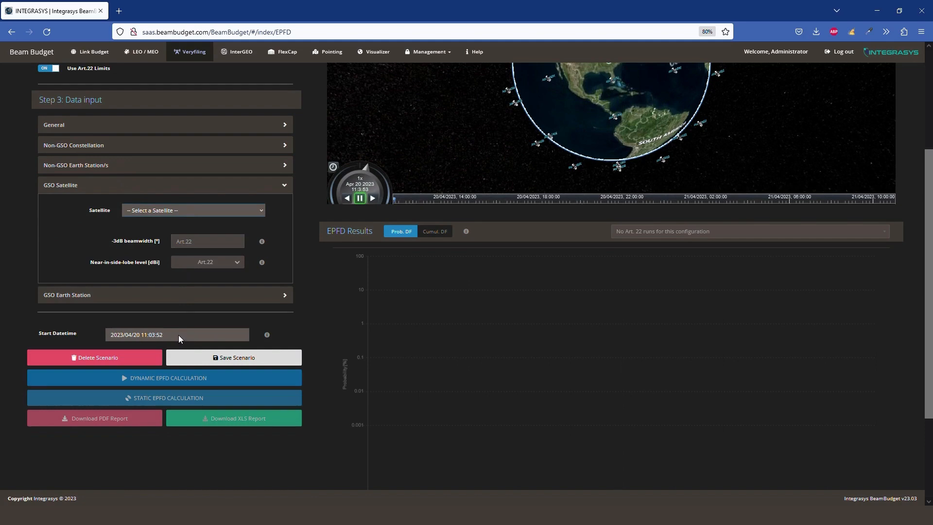
left_click(431, 52)
left_click(176, 358)
left_click(67, 187)
- Place the GSO earth station on the globe in the south-central United States, at about latitude 35.3° and longitude -97.0°
left_click(69, 208)
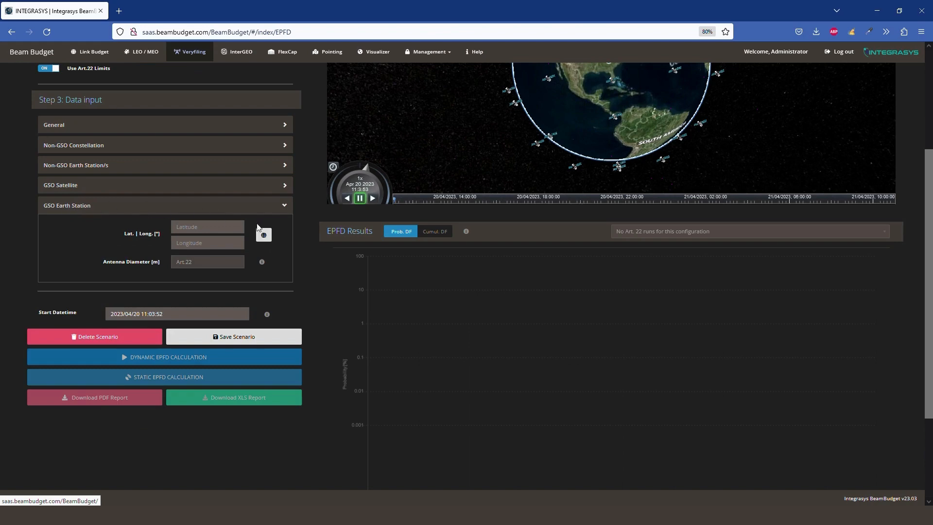
left_click(264, 236)
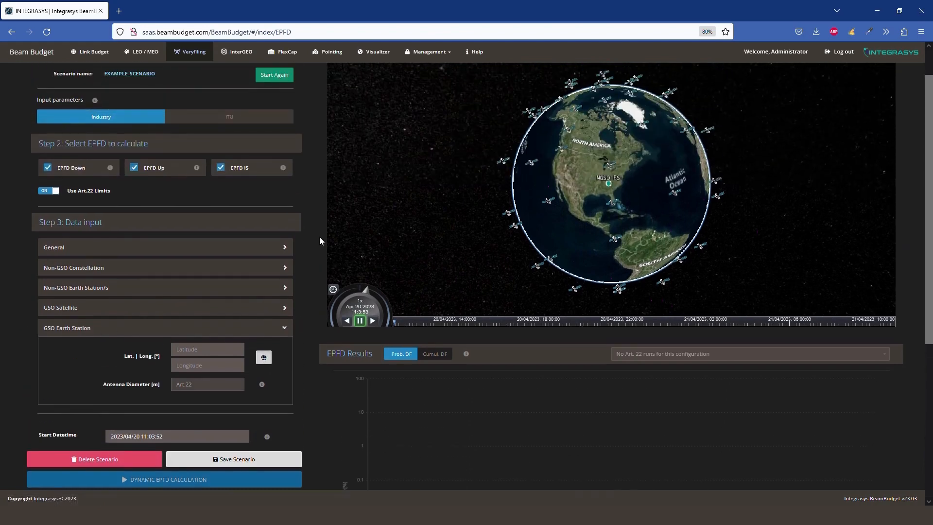
left_click(587, 183)
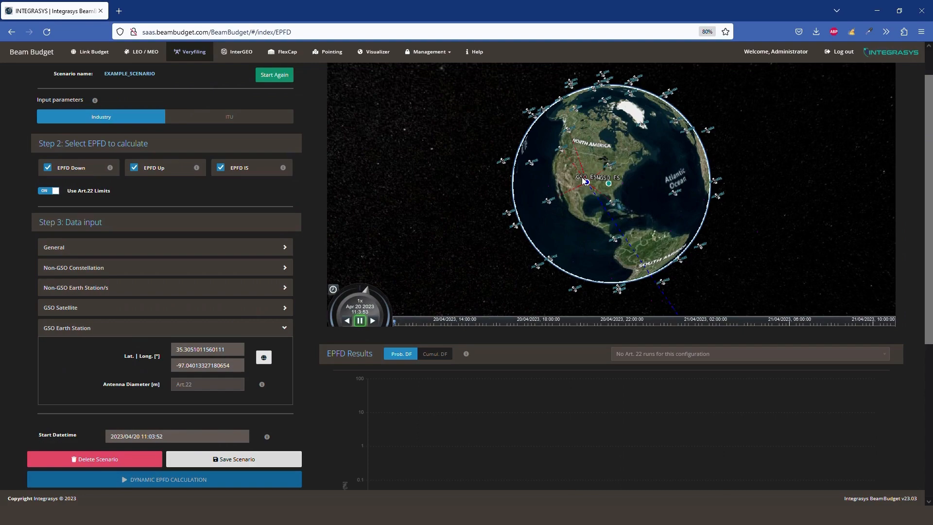
- Switch off the EPFD-Down and EPFD-IS connection lines in the globe view
scroll(584, 181, "down", 2)
left_click_drag(593, 218, 636, 210)
scroll(635, 227, "down", 3)
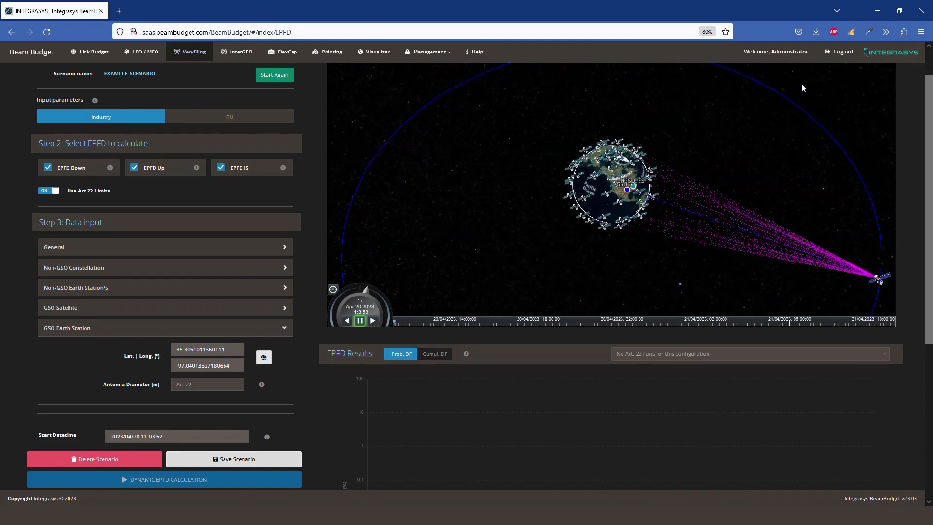
scroll(317, 153, "up", 1)
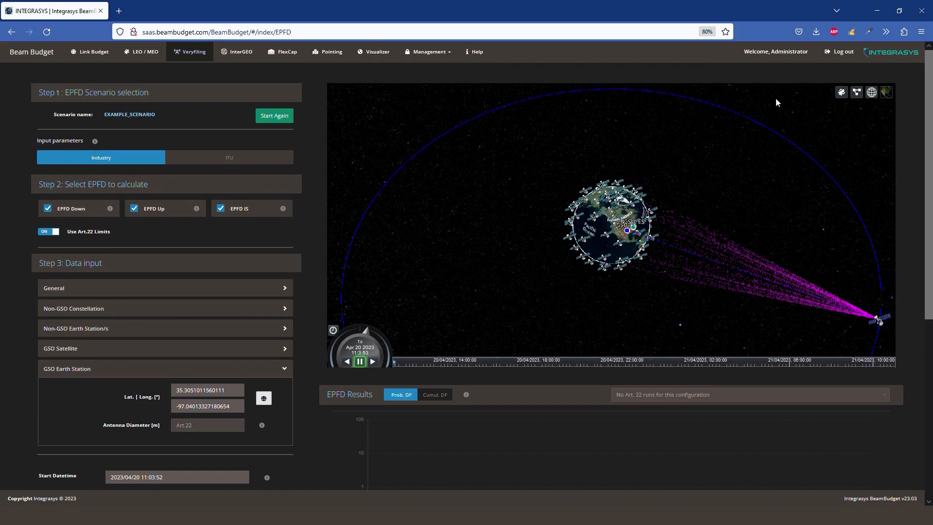
left_click(857, 91)
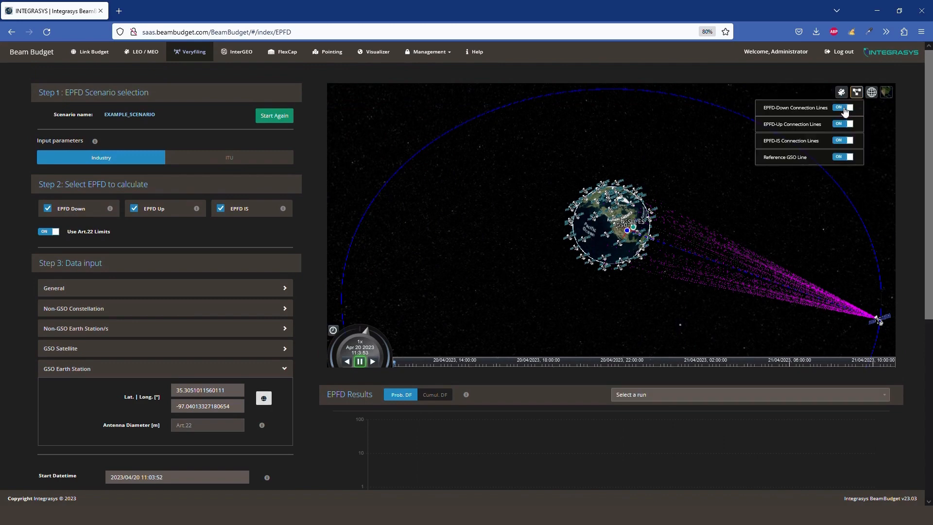
left_click(845, 107)
left_click(844, 141)
left_click(853, 94)
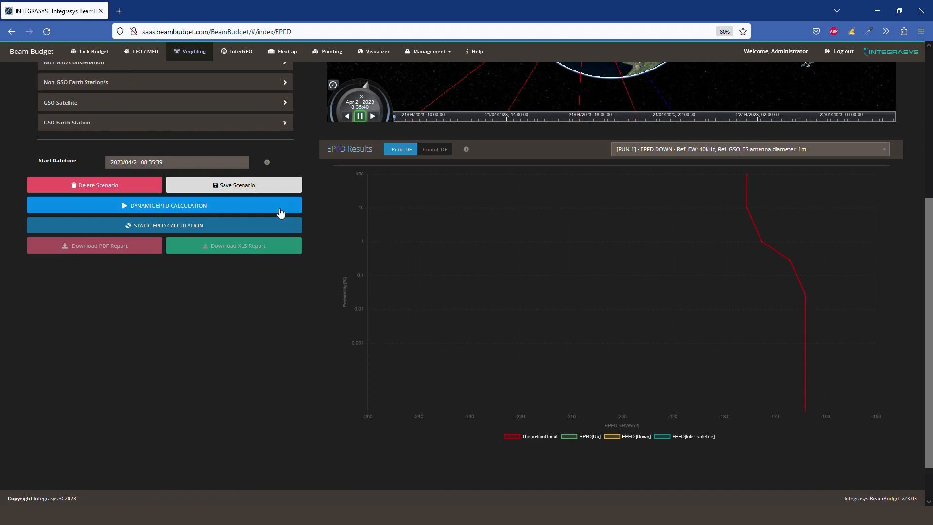
- Run the dynamic EPFD calculation at about 9400x simulation speed and show the cumulative distribution of the results
left_click(164, 205)
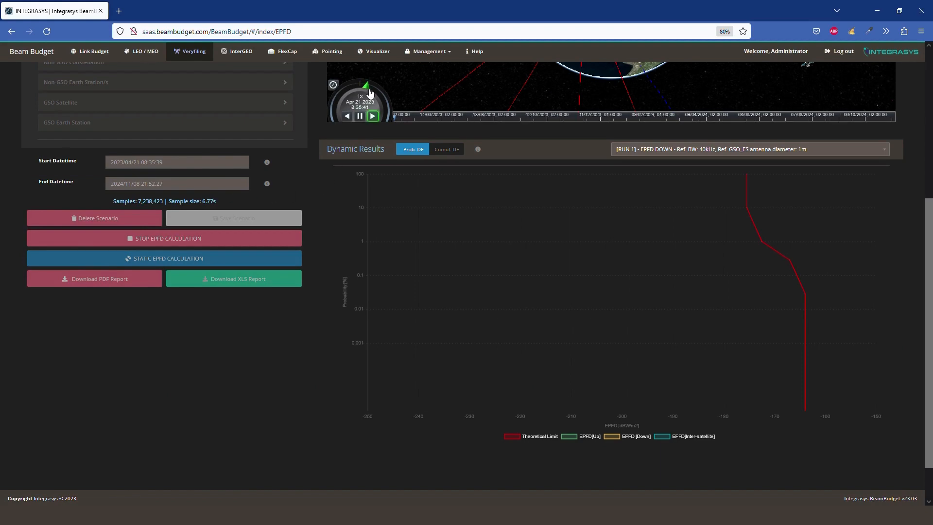
scroll(368, 89, "up", 3)
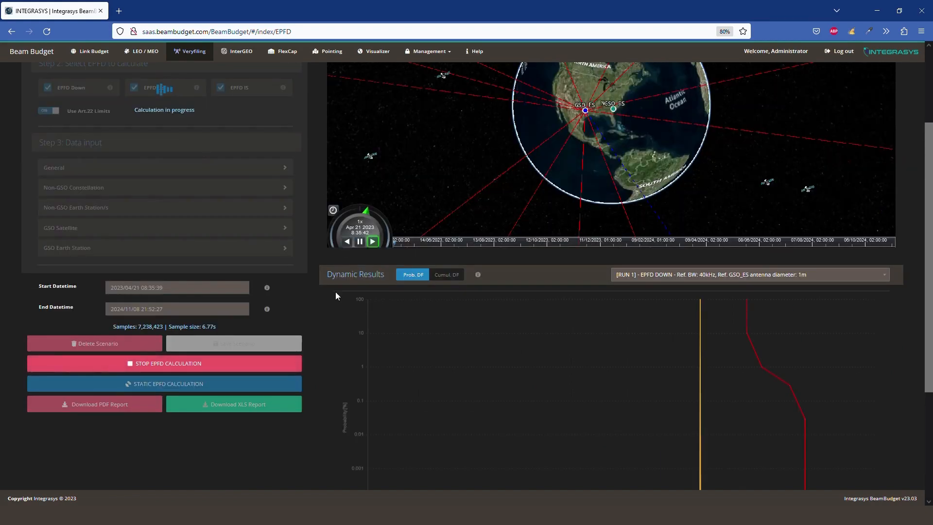
scroll(336, 296, "down", 3)
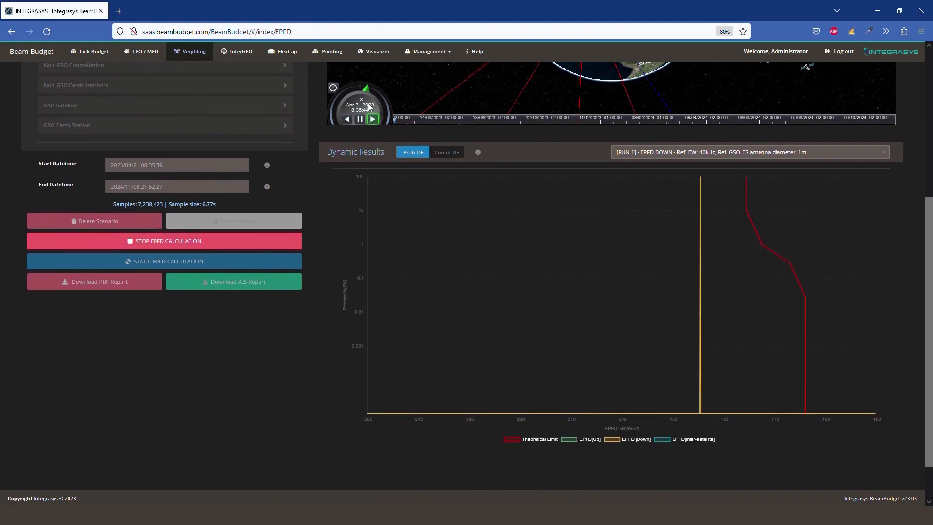
left_click_drag(372, 94, 384, 124)
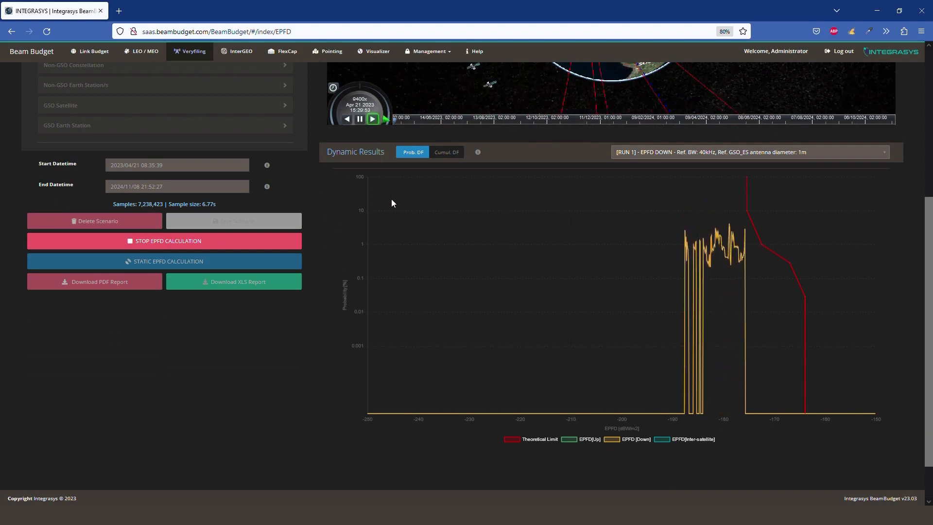
left_click(452, 154)
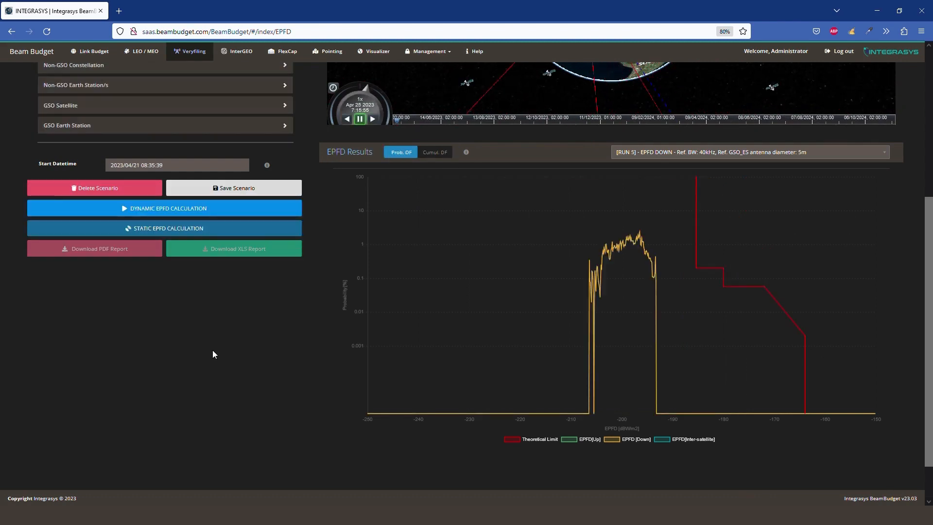
- Run the static EPFD calculation and compare the 40 kHz EPFD DOWN results of run 3 (2 m antenna) and run 1 (1 m antenna)
left_click(166, 228)
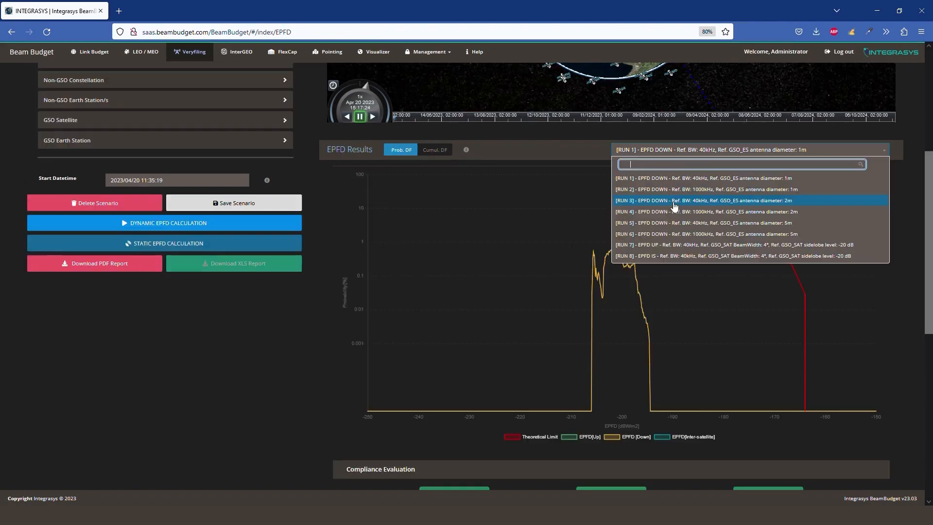
left_click(674, 201)
left_click(667, 150)
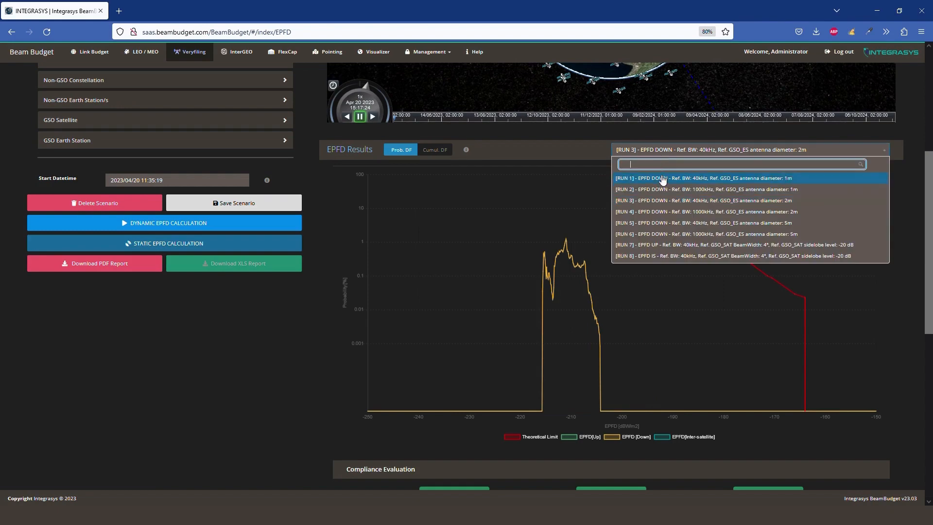
left_click(663, 180)
- Review the Compliance Evaluation for EPFD Down, Up and IS, including its runs results and summary table
scroll(652, 202, "down", 5)
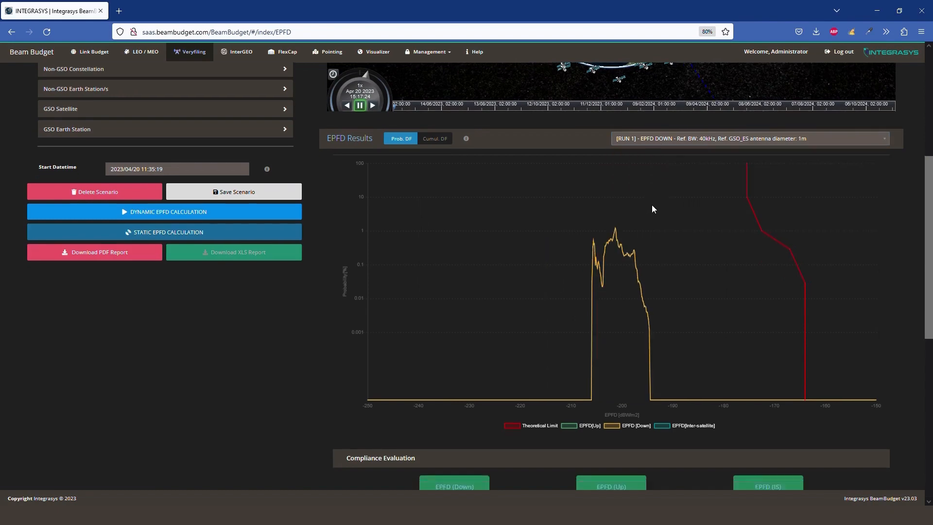
scroll(540, 226, "down", 3)
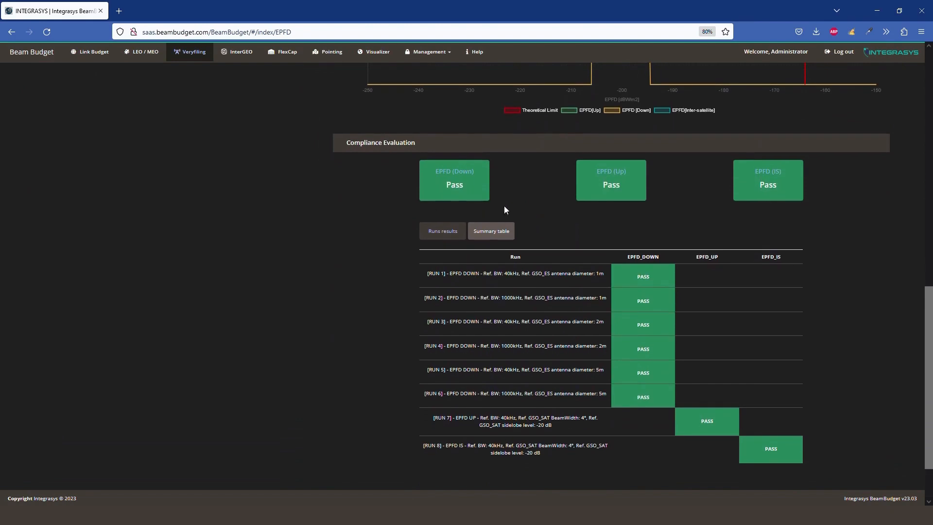
scroll(410, 222, "down", 1)
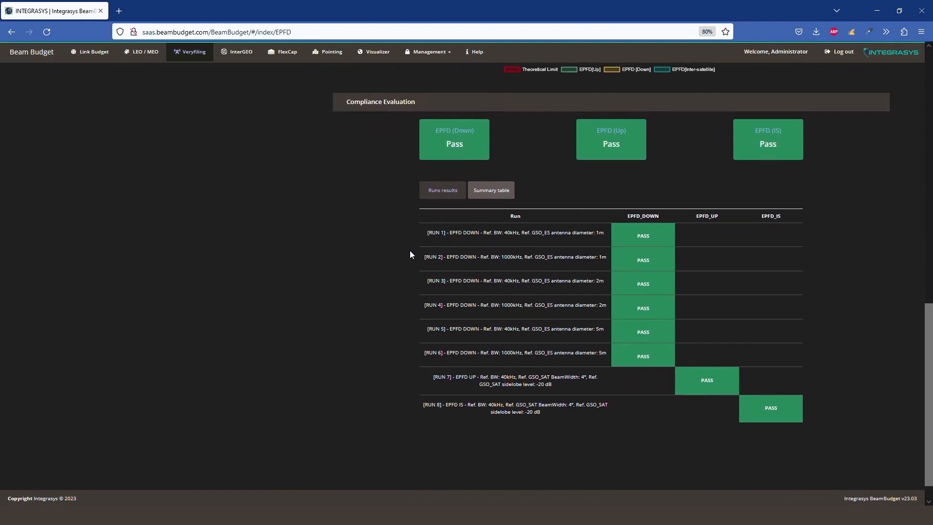
left_click(498, 192)
mouse_move(931, 73)
left_mouse_down()
mouse_move(928, 133)
mouse_move(929, 67)
left_mouse_up()
left_click(491, 414)
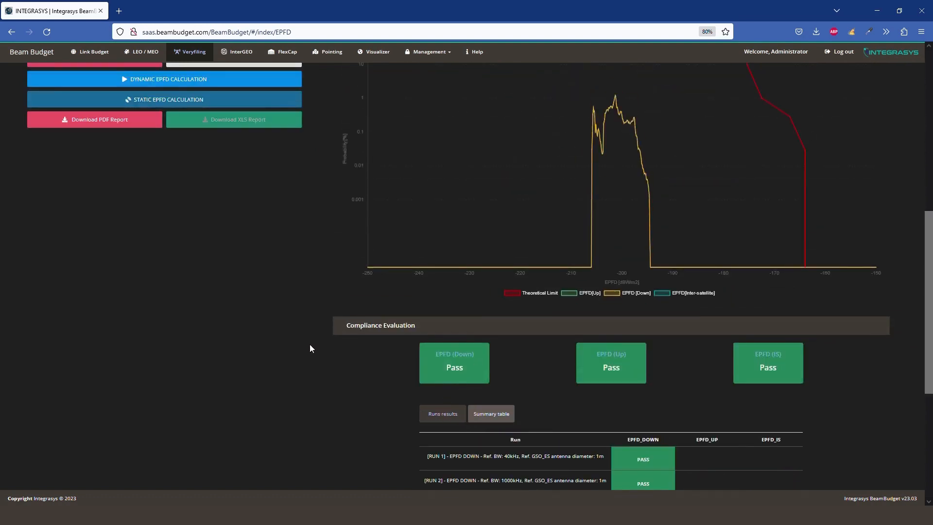
- Download the PDF report and examine its global results, runs results, distribution charts and summary tables
left_click(100, 120)
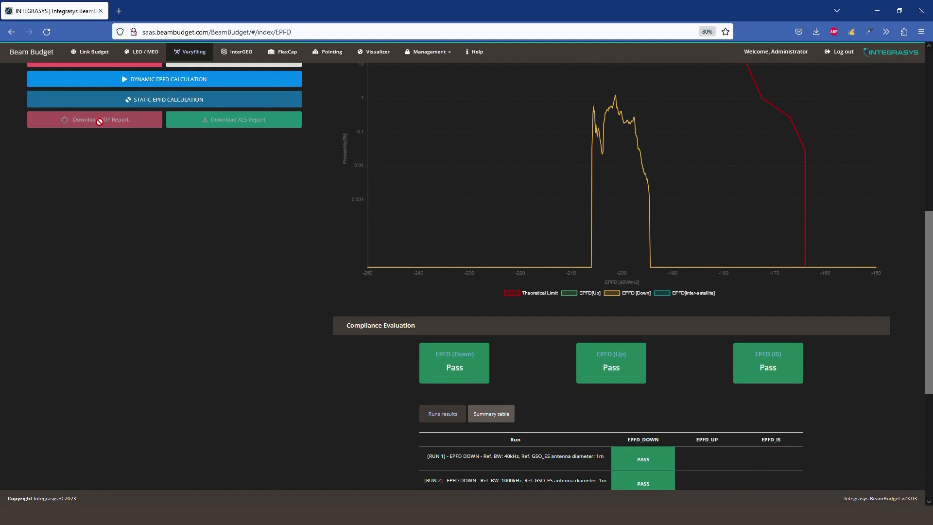
scroll(125, 184, "up", 5)
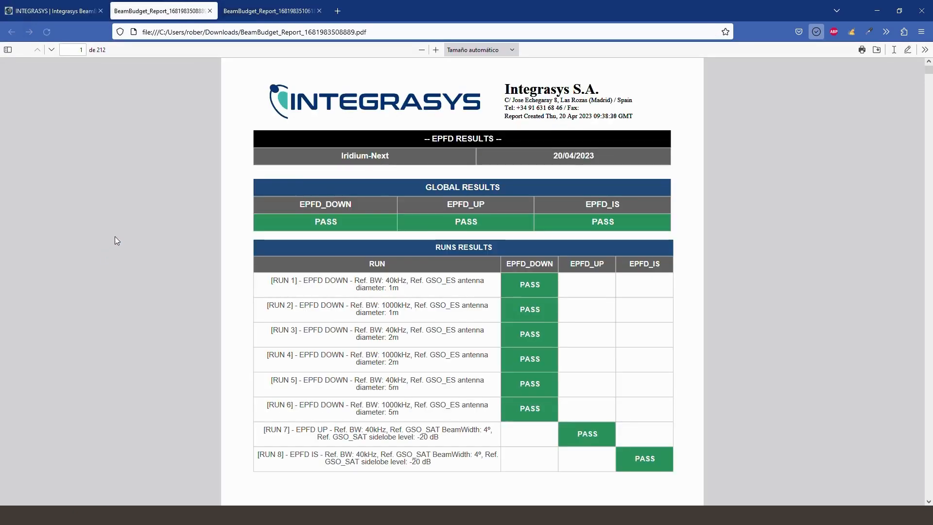
scroll(174, 206, "down", 5)
scroll(177, 213, "up", 5)
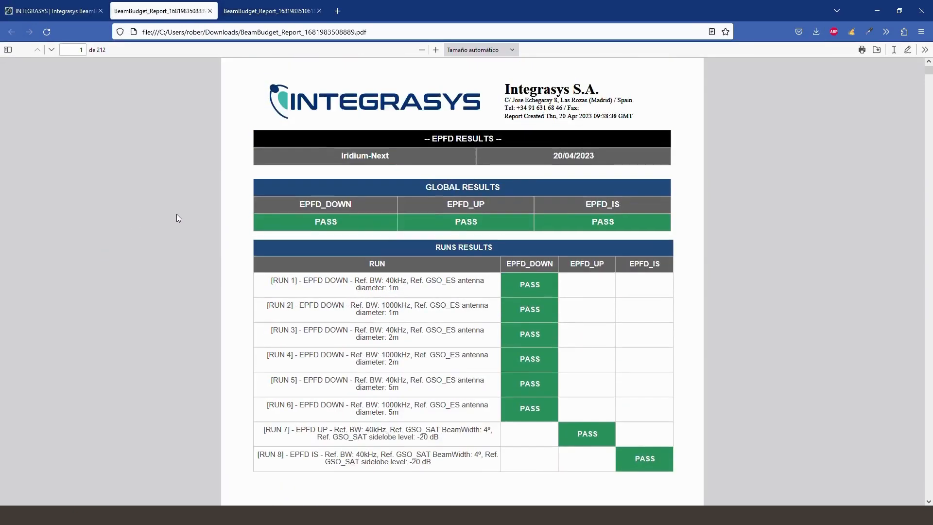
scroll(178, 209, "down", 7)
scroll(179, 213, "down", 15)
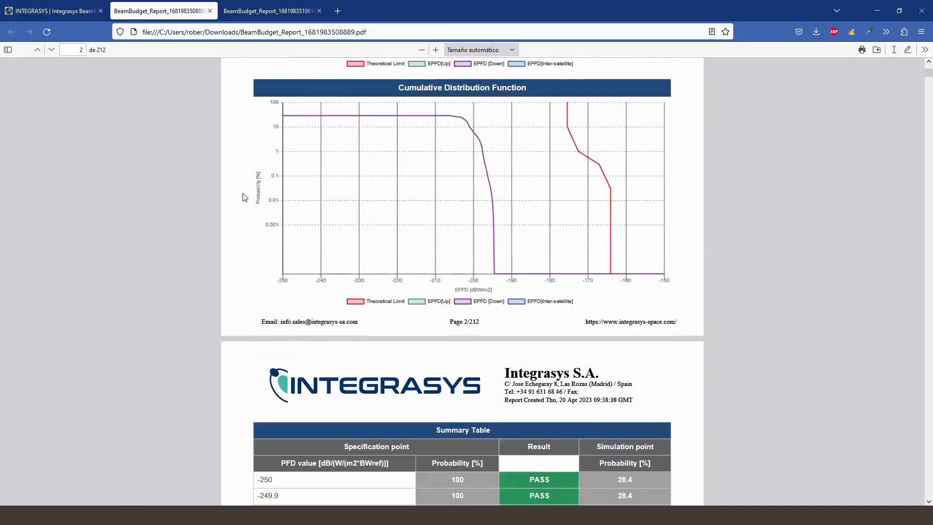
scroll(530, 151, "down", 15)
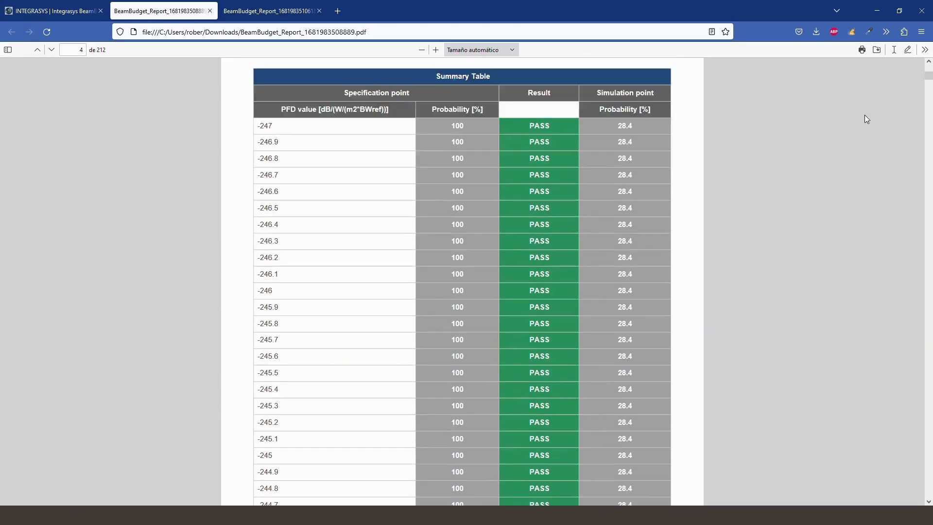
left_click_drag(929, 84, 927, 104)
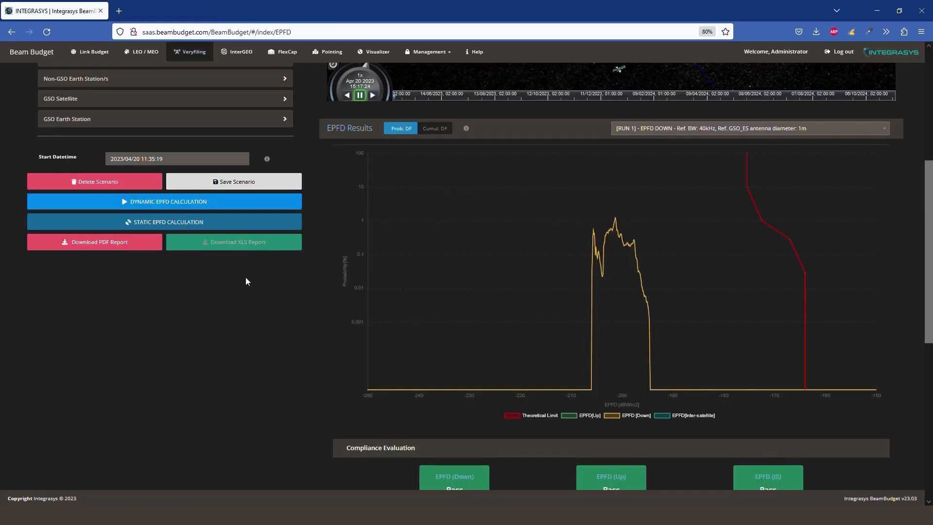
- Switch the scenario to ITU input parameters and load the SKY-F-SRS.MDB database with the MasksA.zip mask files
scroll(328, 214, "up", 4)
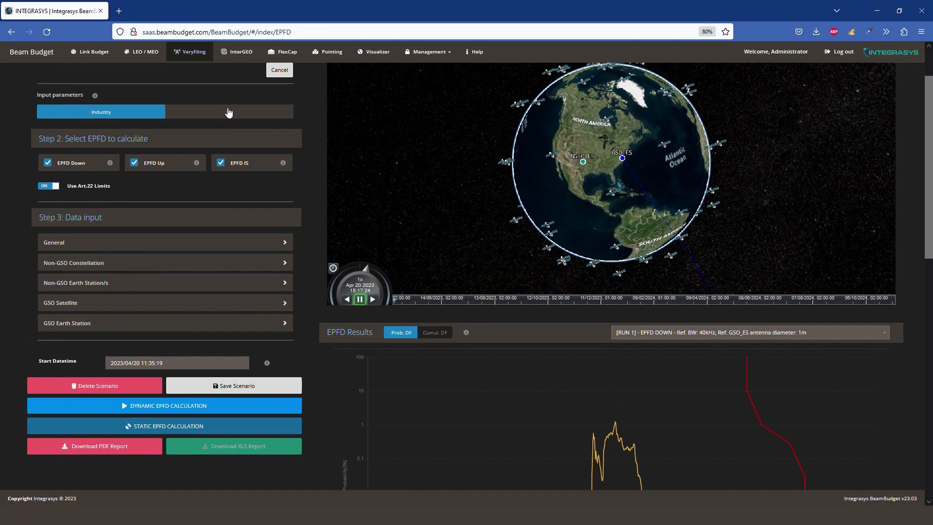
left_click(228, 113)
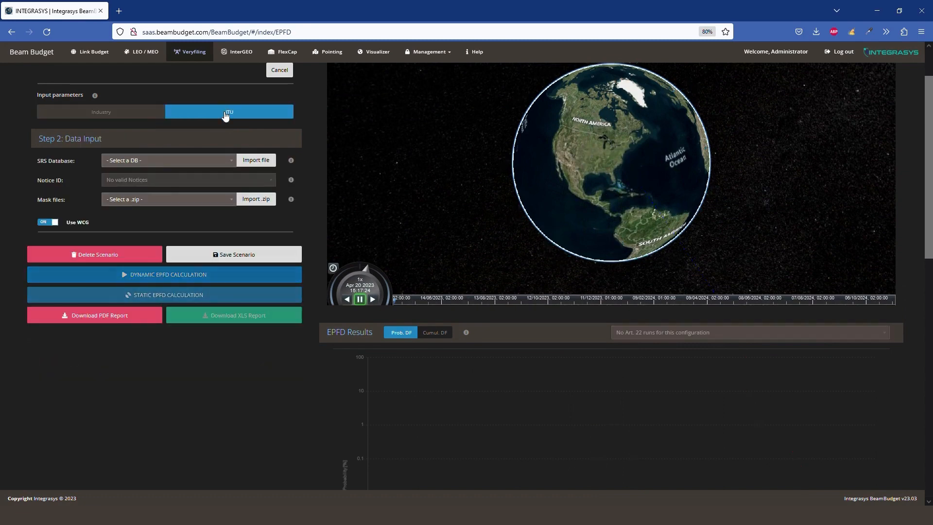
left_click(185, 164)
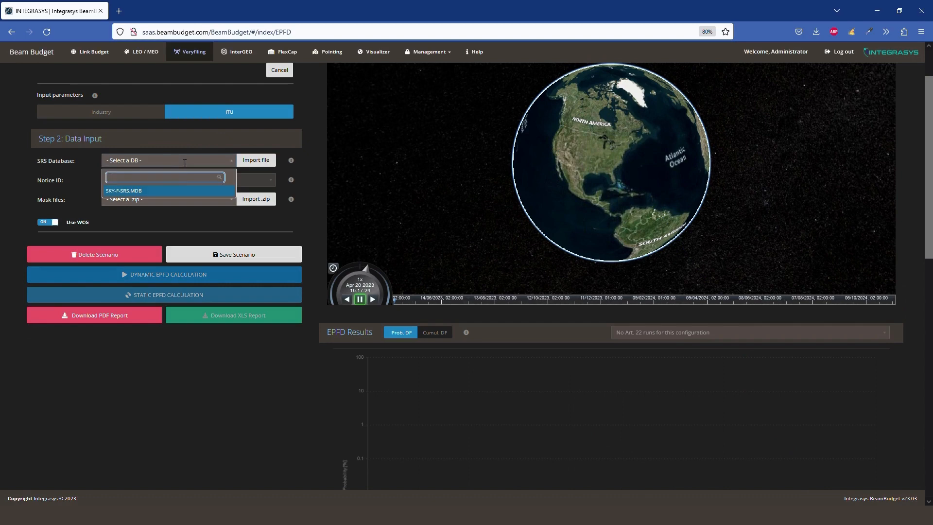
left_click(170, 191)
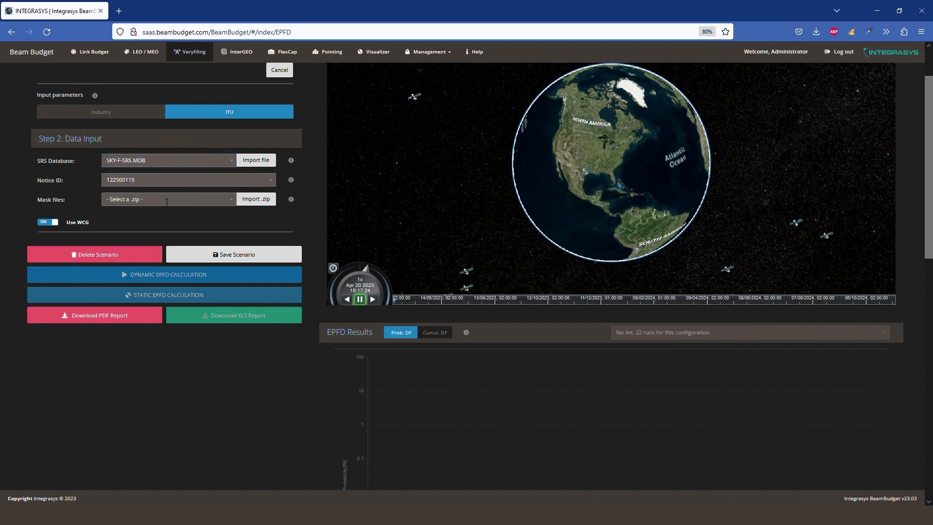
left_click(167, 203)
left_click(153, 229)
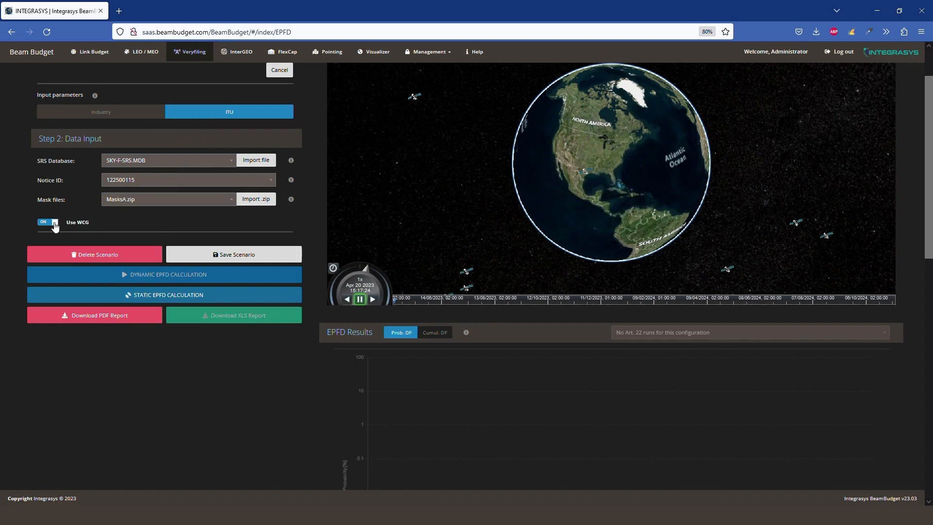
- Disable Use WCG and place the GSO earth station in the southeastern United States, at about latitude 36.0° and longitude -81.1°
left_click(54, 224)
scroll(243, 231, "up", 1)
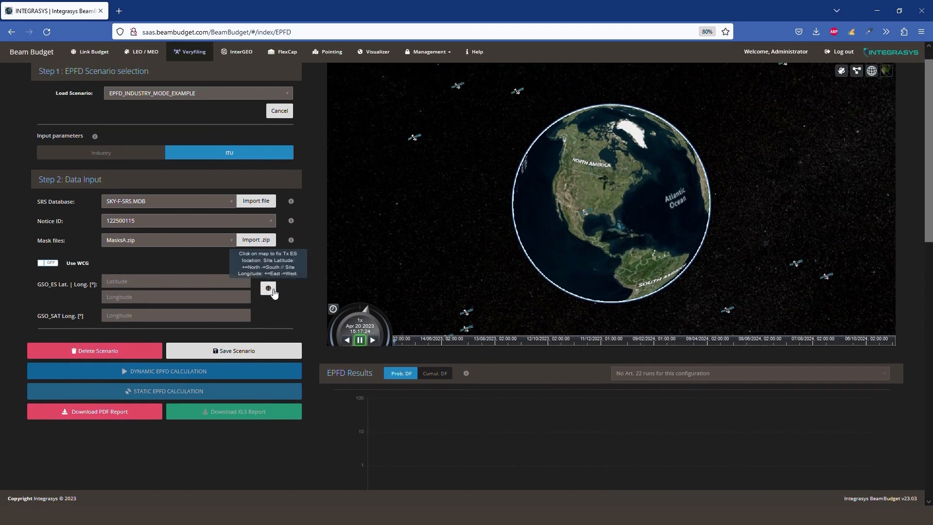
left_click(273, 292)
left_click(614, 203)
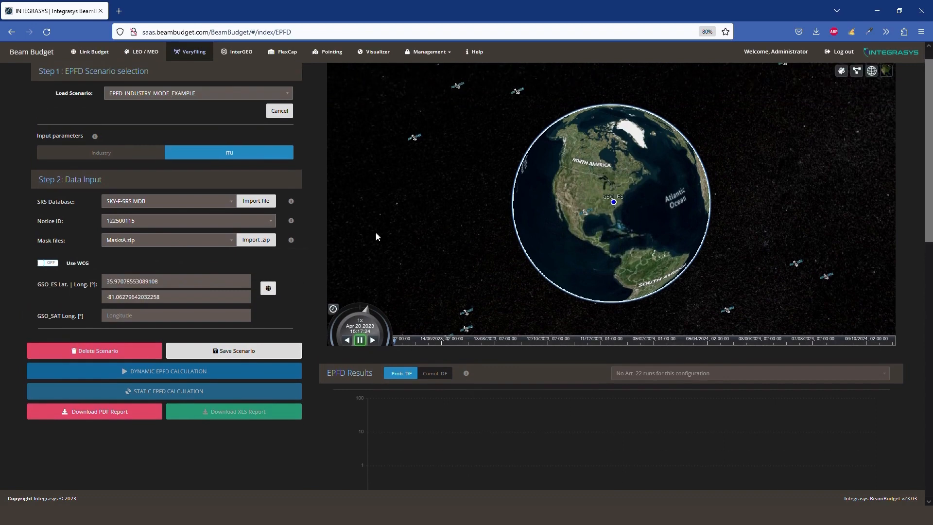
- Set the GSO satellite longitude to -50° and check its place on the geostationary orbit
scroll(492, 236, "down", 3)
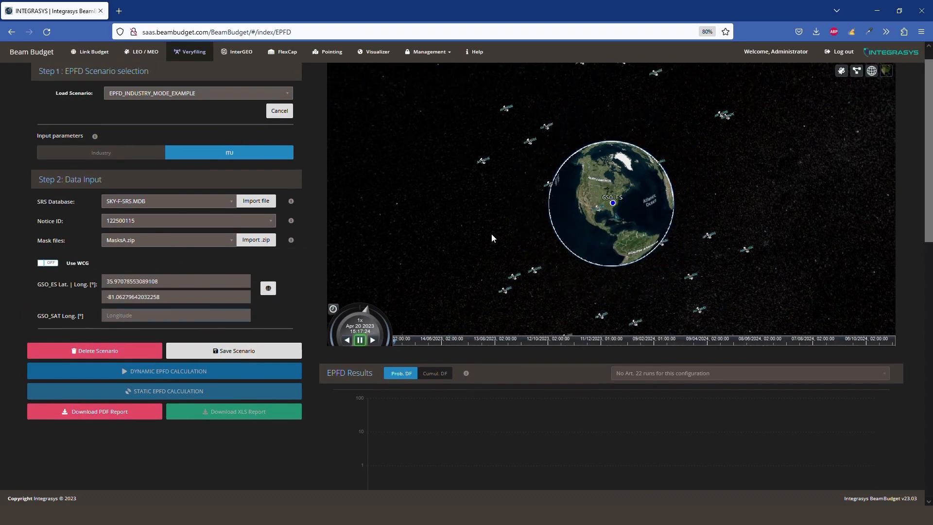
left_click(236, 311)
type("5")
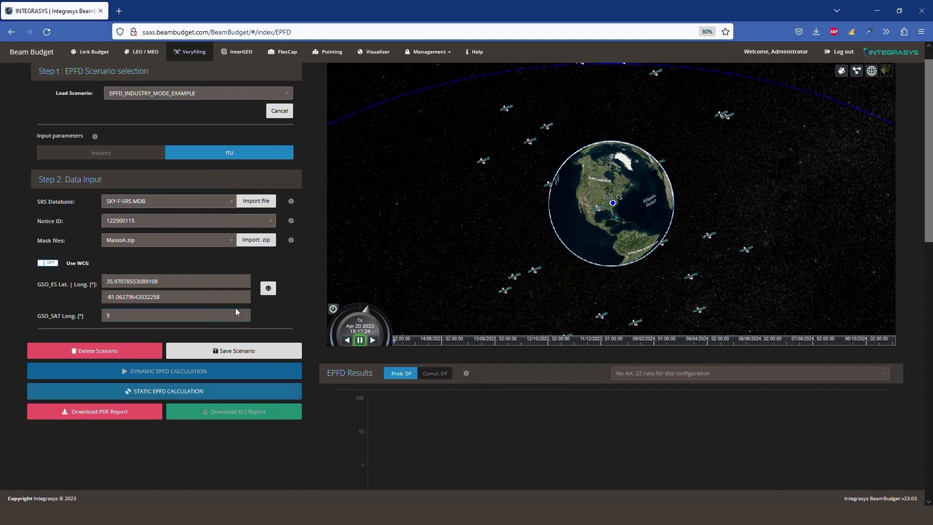
scroll(545, 227, "down", 3)
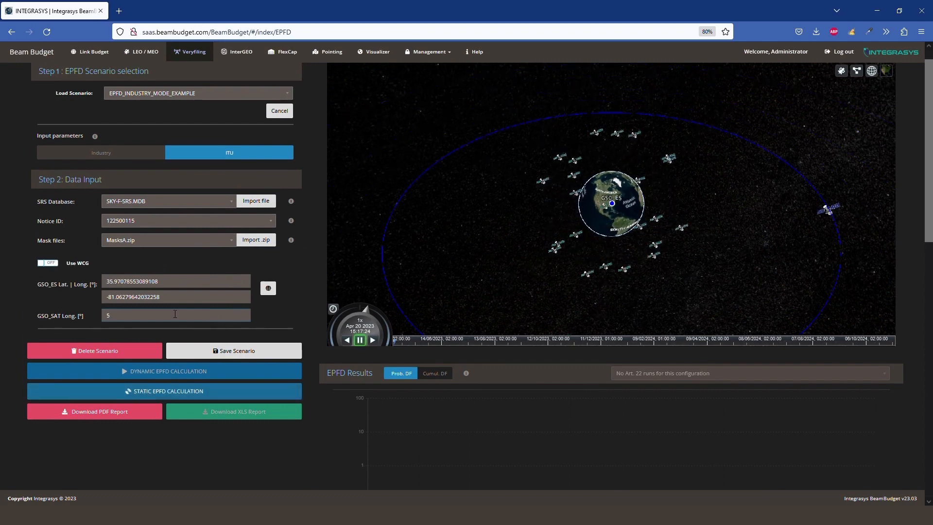
type("-50")
scroll(450, 237, "down", 2)
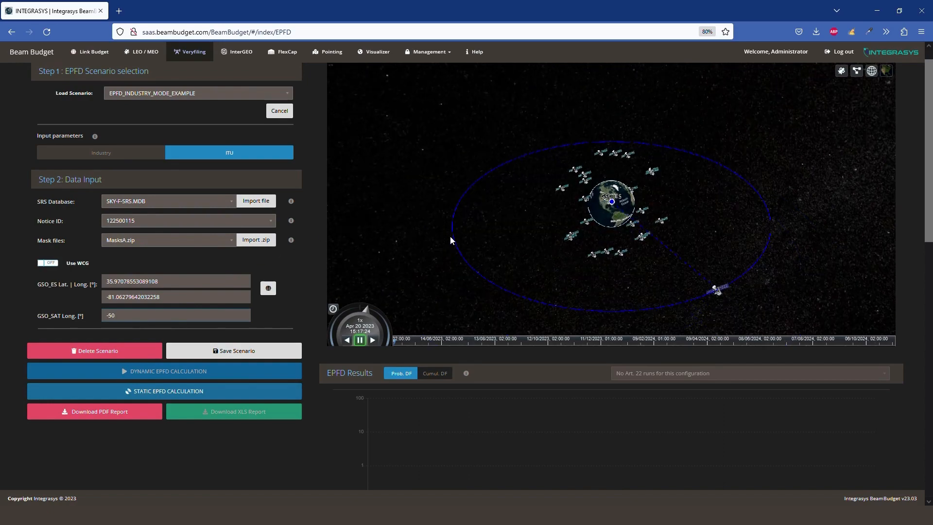
- Enable Use WCG again and start the static EPFD calculation for the ITU data
left_click(48, 262)
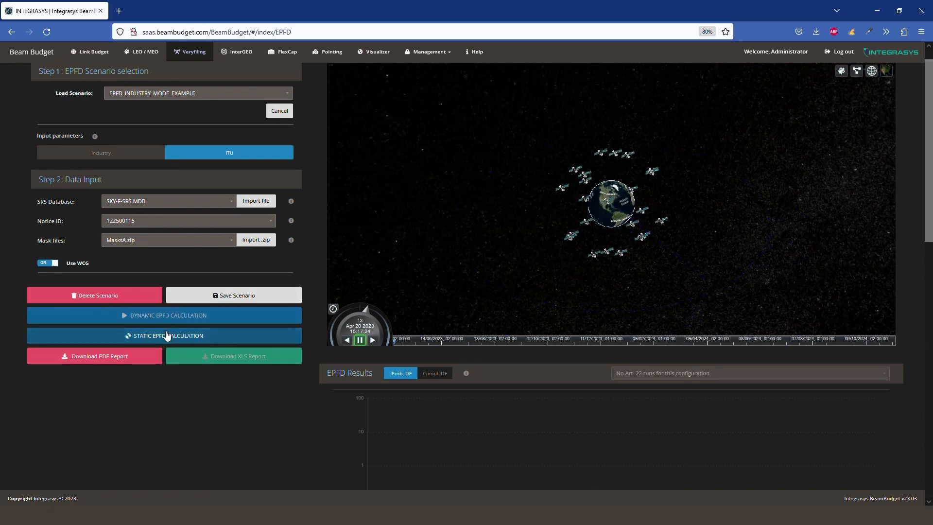
left_click(167, 335)
scroll(166, 332, "down", 4)
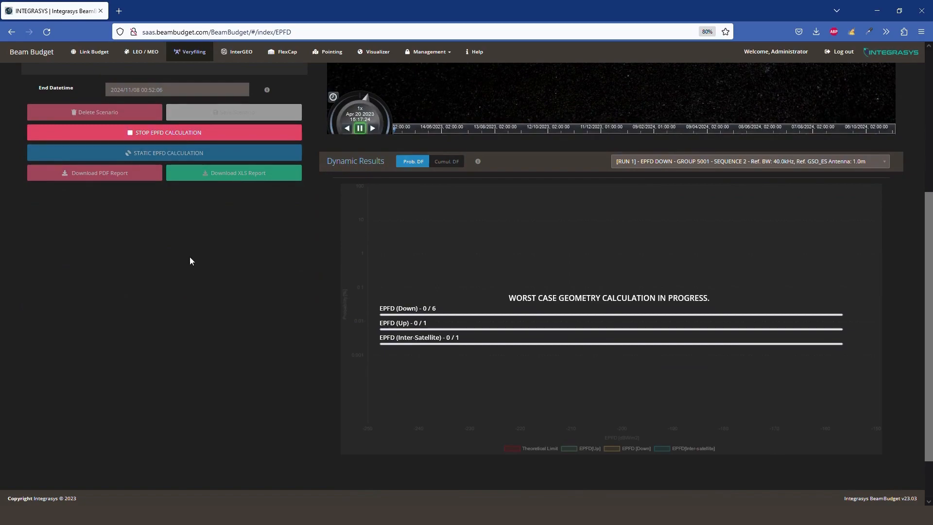